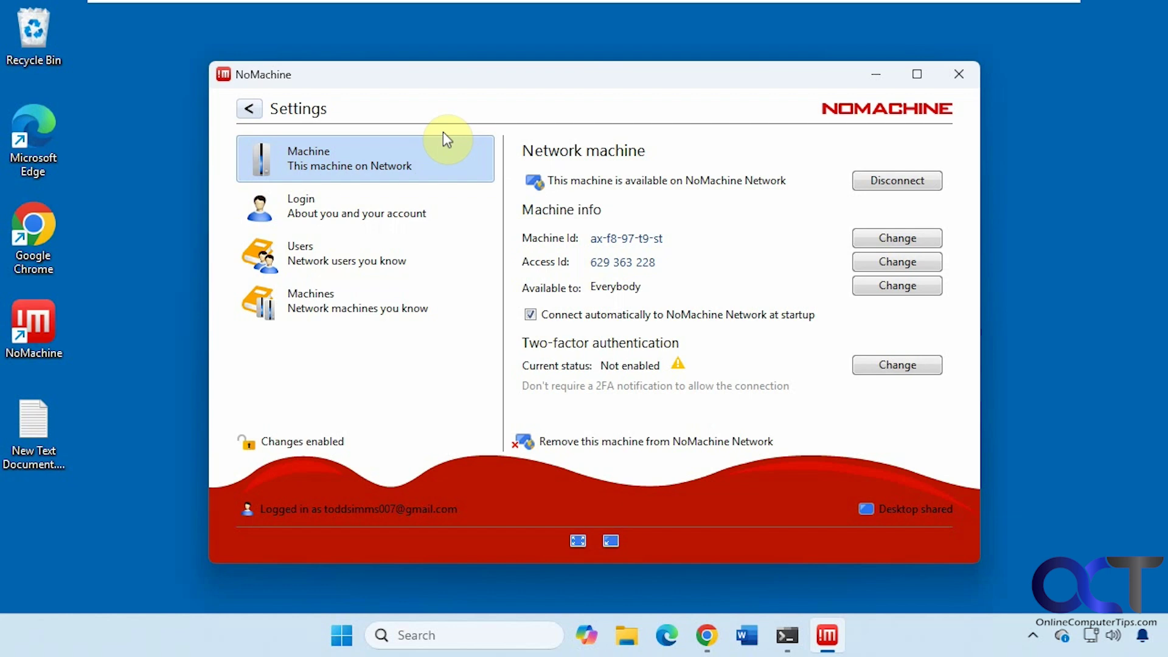
Bring the NoMachine account page forward in Chrome and scroll through it
{"action": "left_click", "coordinate": [706, 635]}
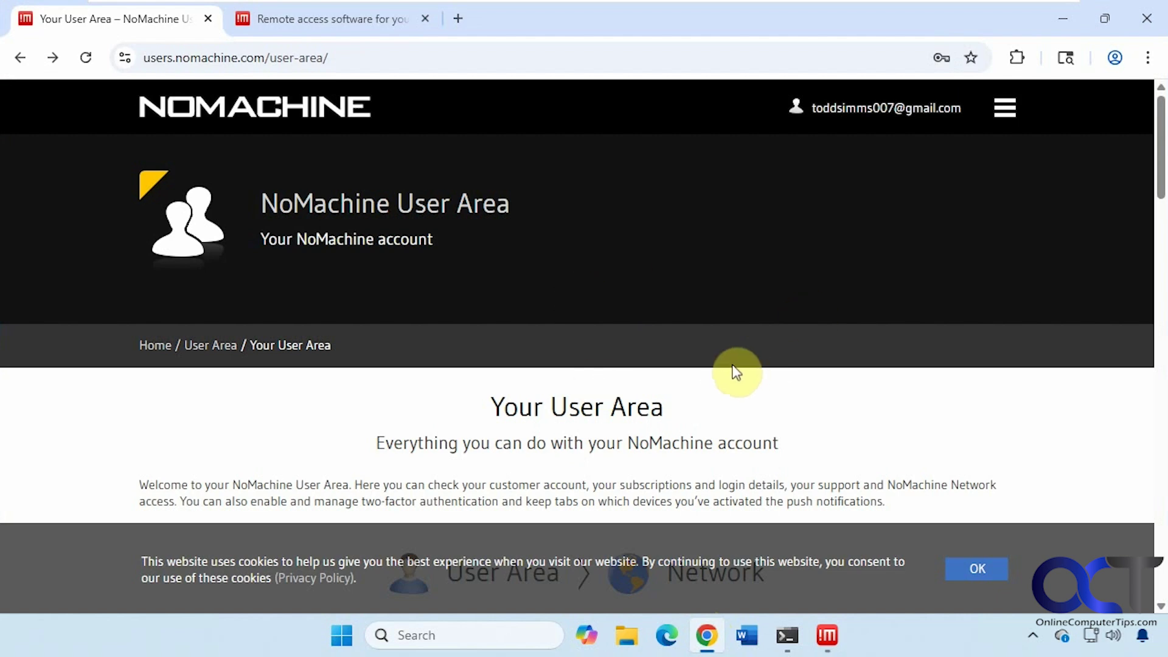
{"action": "scroll", "coordinate": [679, 405], "scroll_direction": "down", "scroll_amount": 1}
{"action": "scroll", "coordinate": [681, 404], "scroll_direction": "down", "scroll_amount": 4}
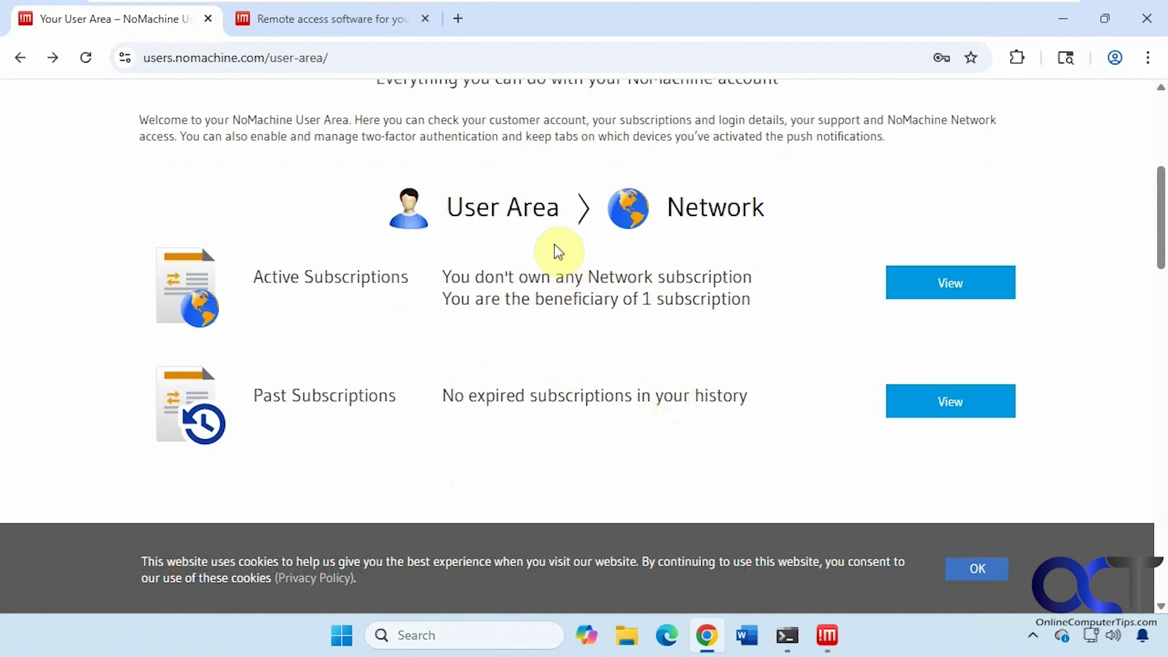
Skim the User Area overview sections, then switch to the store.nomachine.com/network/ tab
{"action": "left_click", "coordinate": [534, 219]}
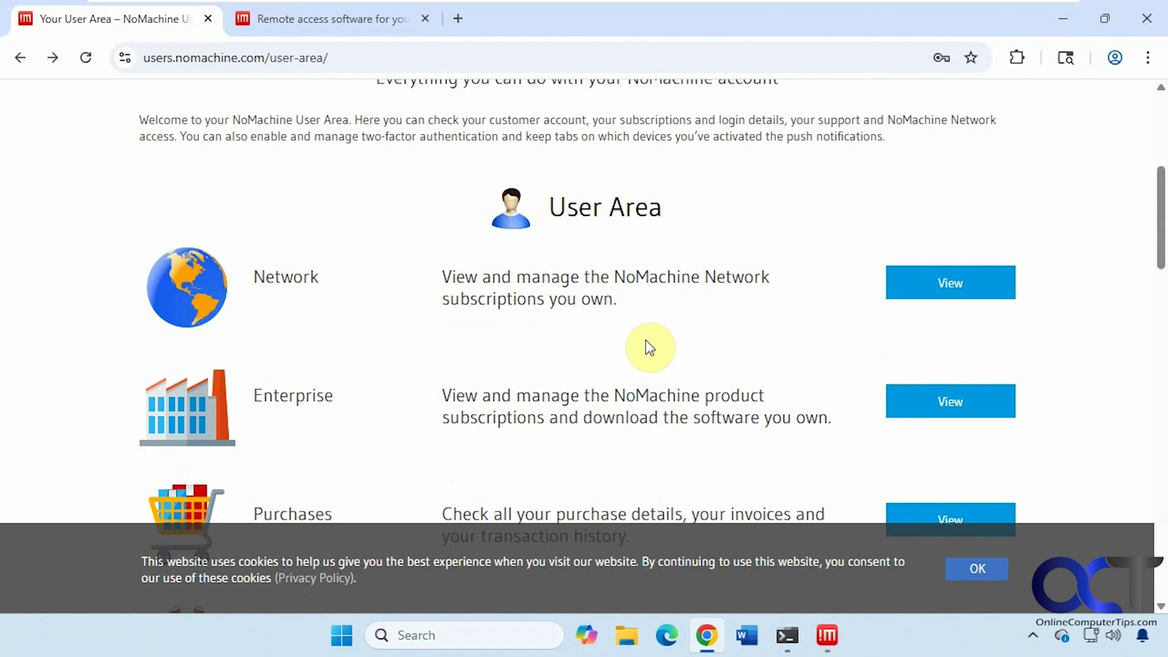
{"action": "scroll", "coordinate": [676, 325], "scroll_direction": "down", "scroll_amount": 1}
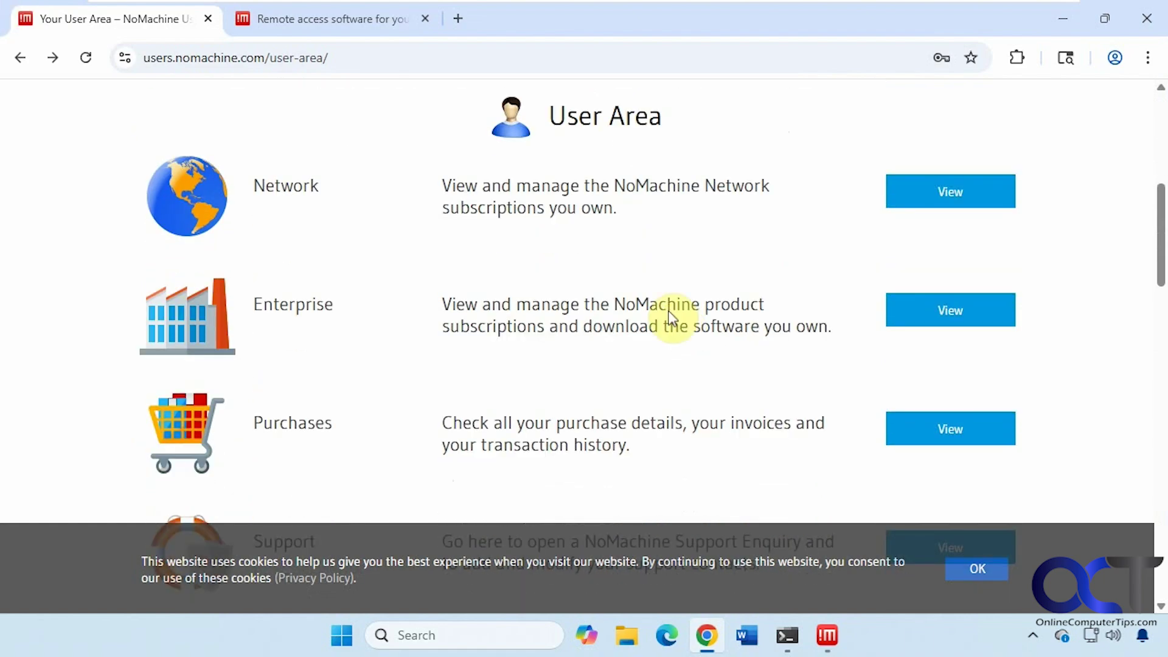
{"action": "scroll", "coordinate": [663, 316], "scroll_direction": "down", "scroll_amount": 5}
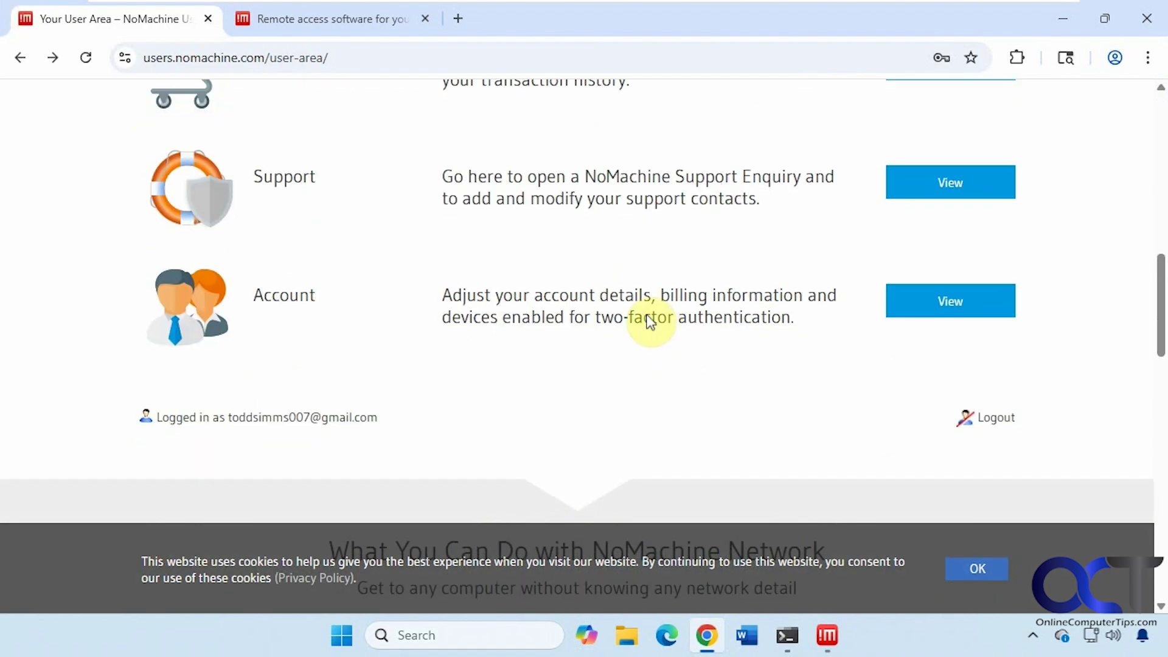
{"action": "scroll", "coordinate": [648, 321], "scroll_direction": "up", "scroll_amount": 10}
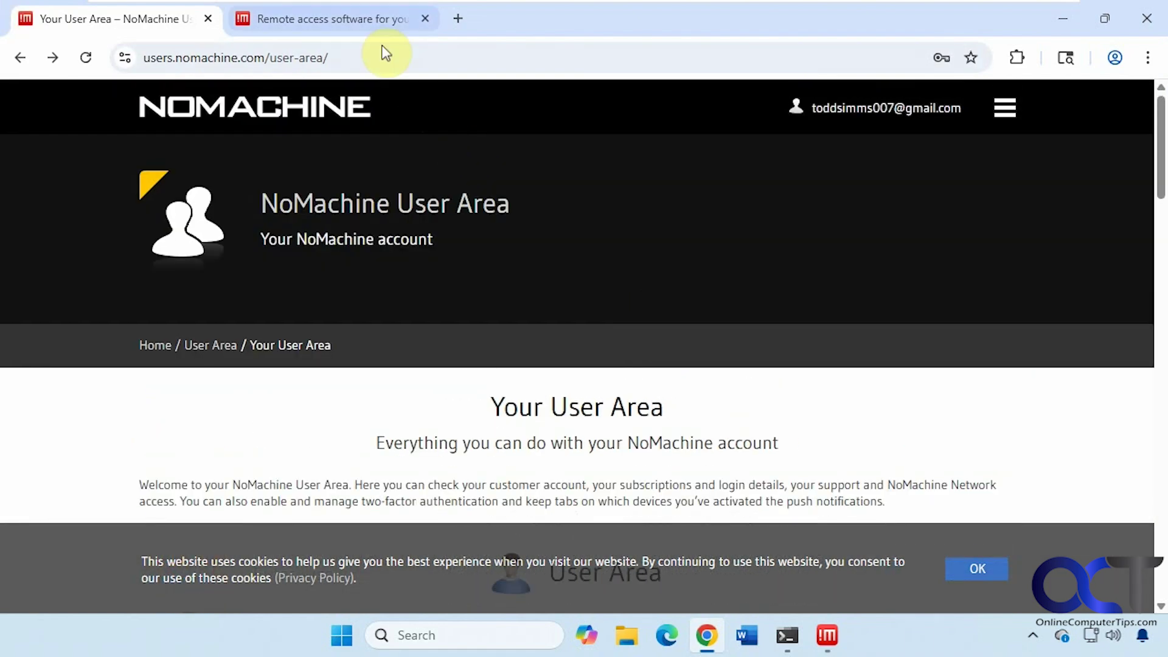
{"action": "left_click", "coordinate": [363, 22]}
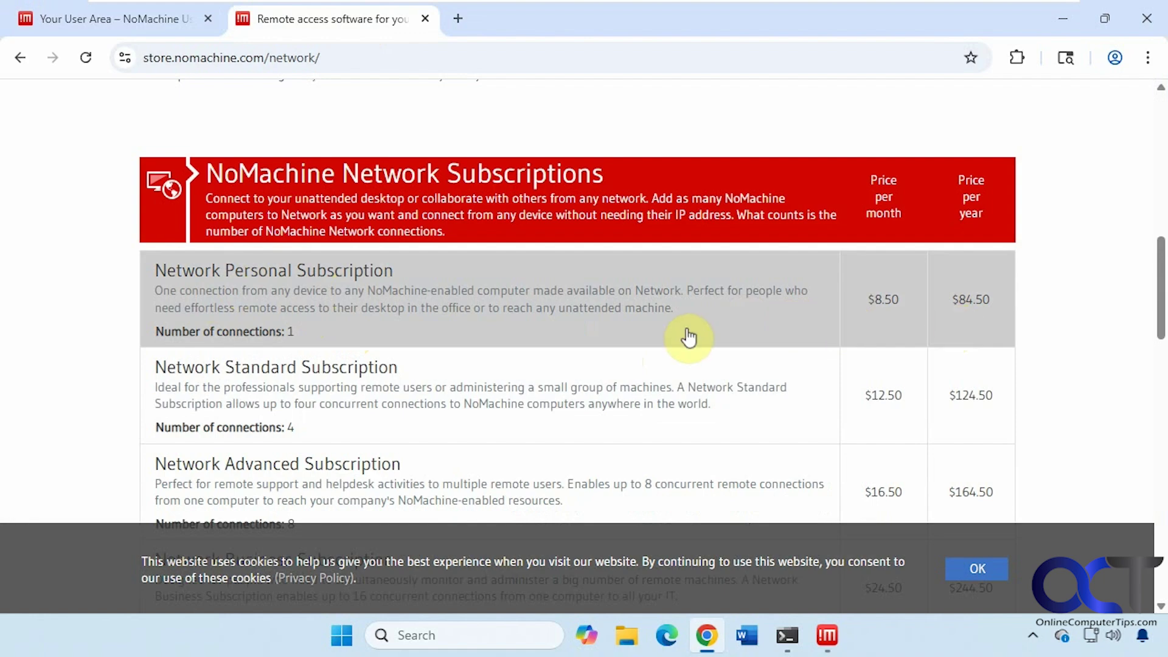
Compare the Network plans, e.g. Personal at $8.50/month or $84.50/year, then minimize Chrome
{"action": "scroll", "coordinate": [689, 336], "scroll_direction": "down", "scroll_amount": 6}
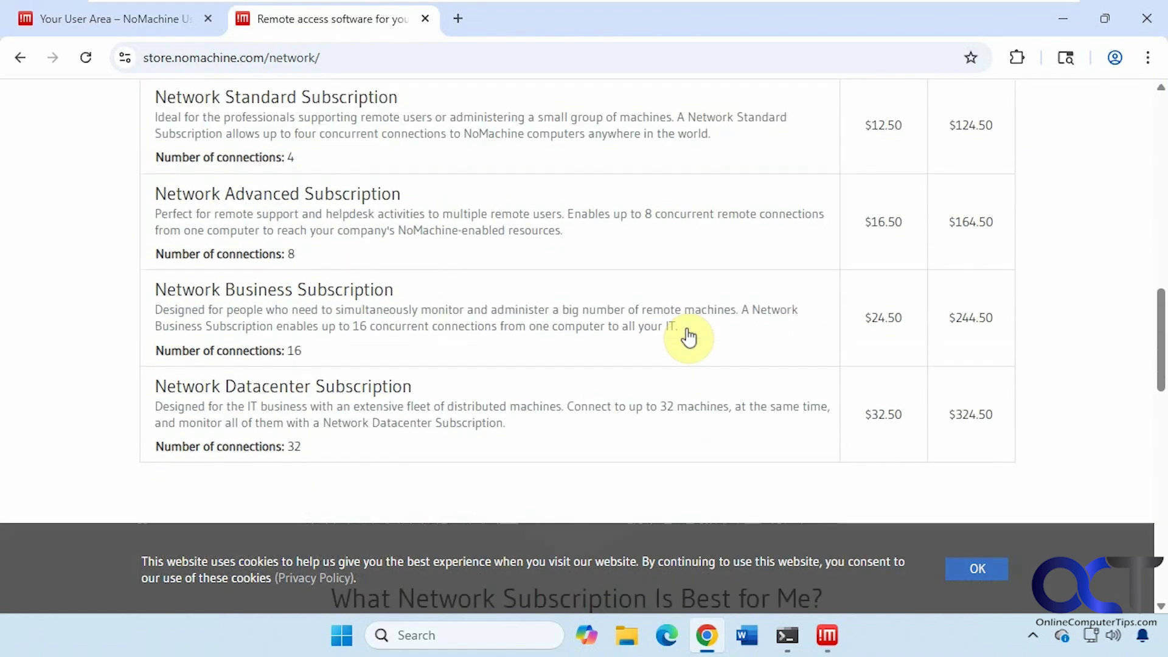
{"action": "scroll", "coordinate": [688, 337], "scroll_direction": "up", "scroll_amount": 5}
{"action": "scroll", "coordinate": [689, 336], "scroll_direction": "up", "scroll_amount": 4}
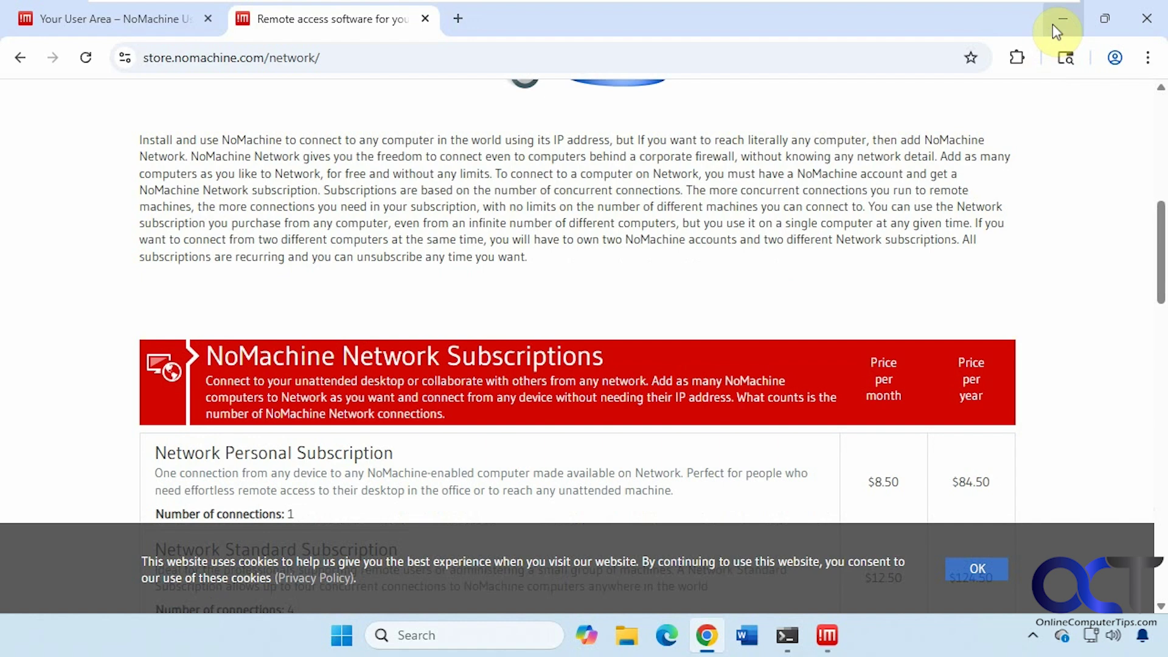
{"action": "left_click", "coordinate": [1058, 20]}
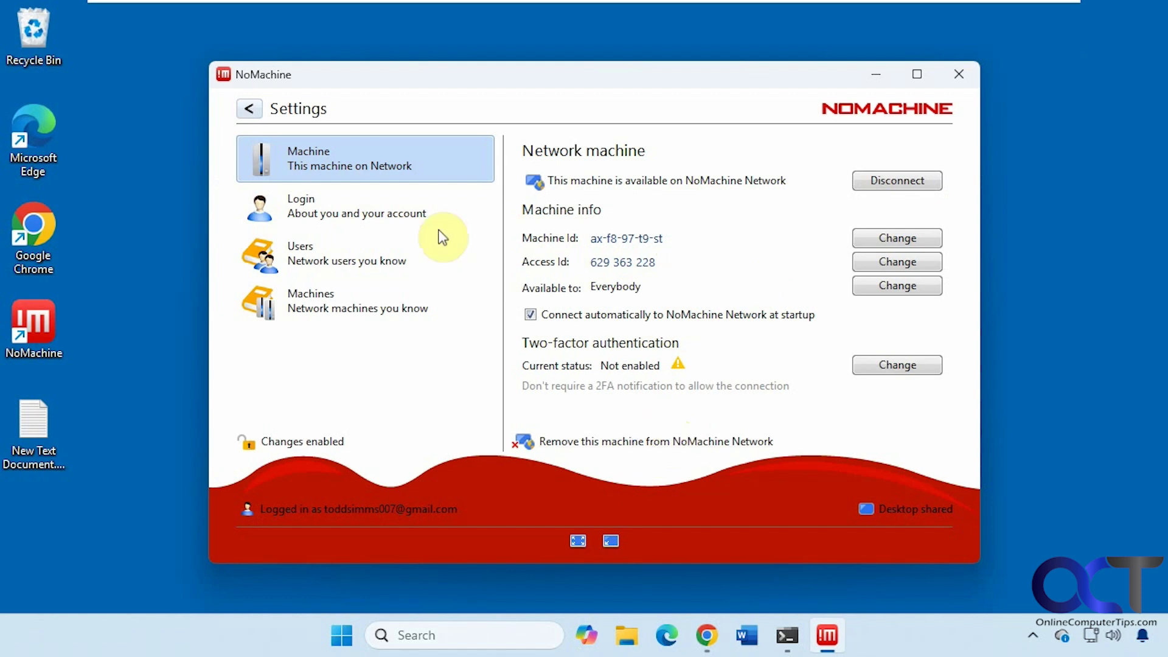
Step through the Network Login, Users and Machines pages, ending on the empty machine book
{"action": "left_click", "coordinate": [396, 216]}
{"action": "left_click", "coordinate": [382, 262]}
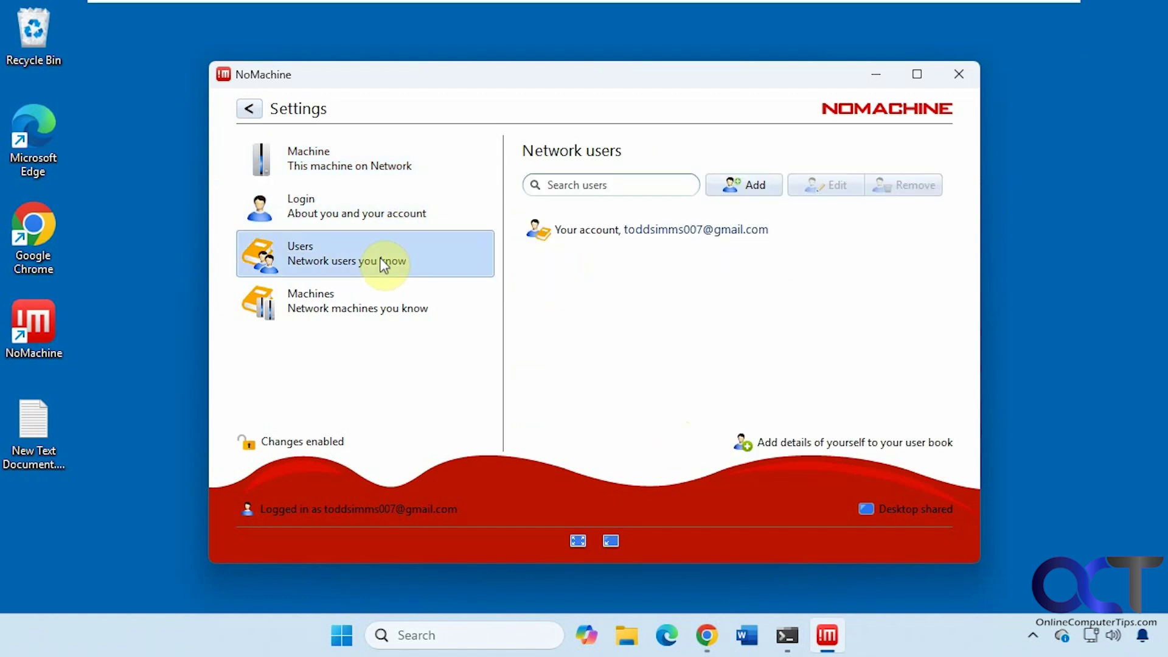
{"action": "left_click", "coordinate": [385, 301]}
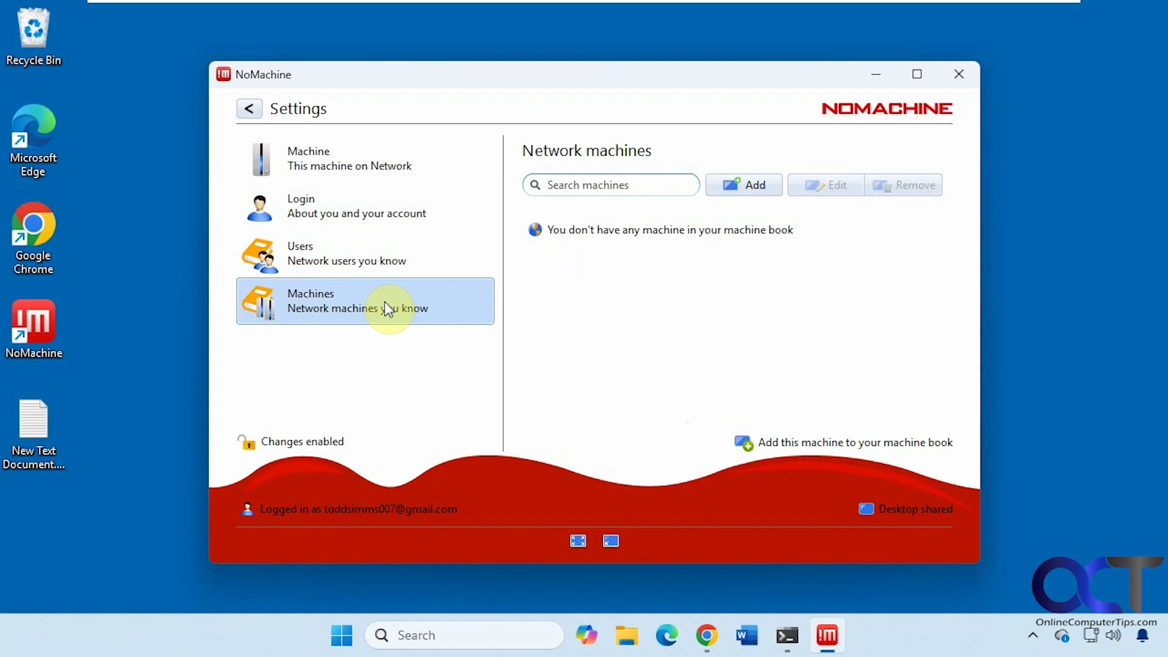
Back out of Settings twice to the Machines list showing Win11-home
{"action": "left_click", "coordinate": [250, 109]}
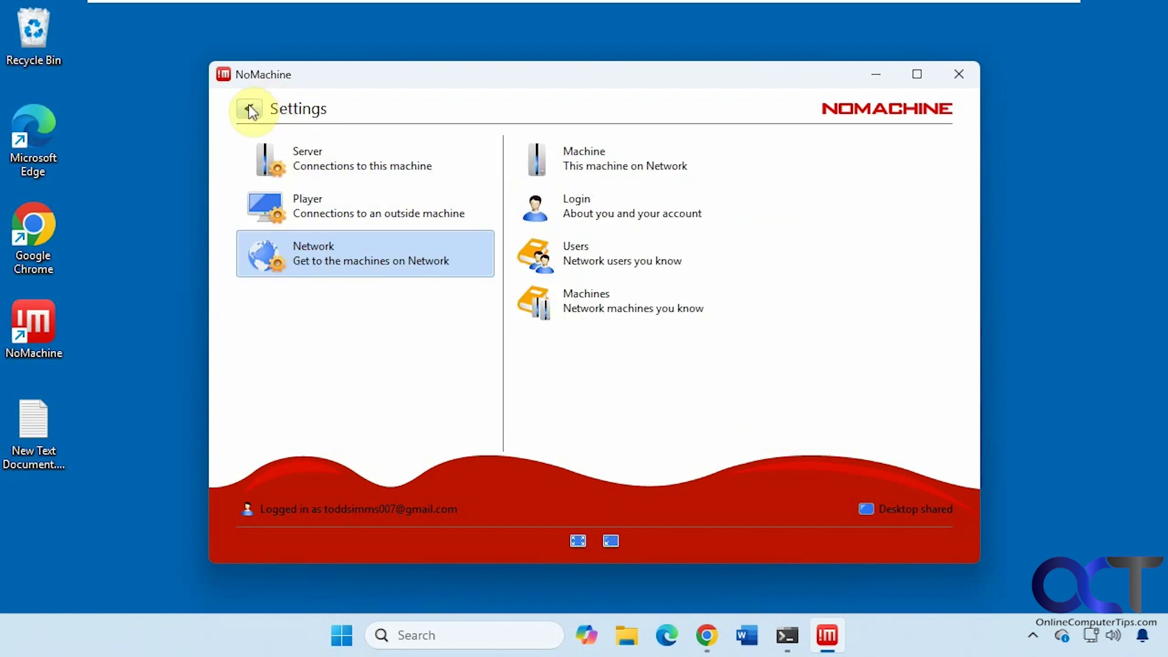
{"action": "left_click", "coordinate": [249, 111]}
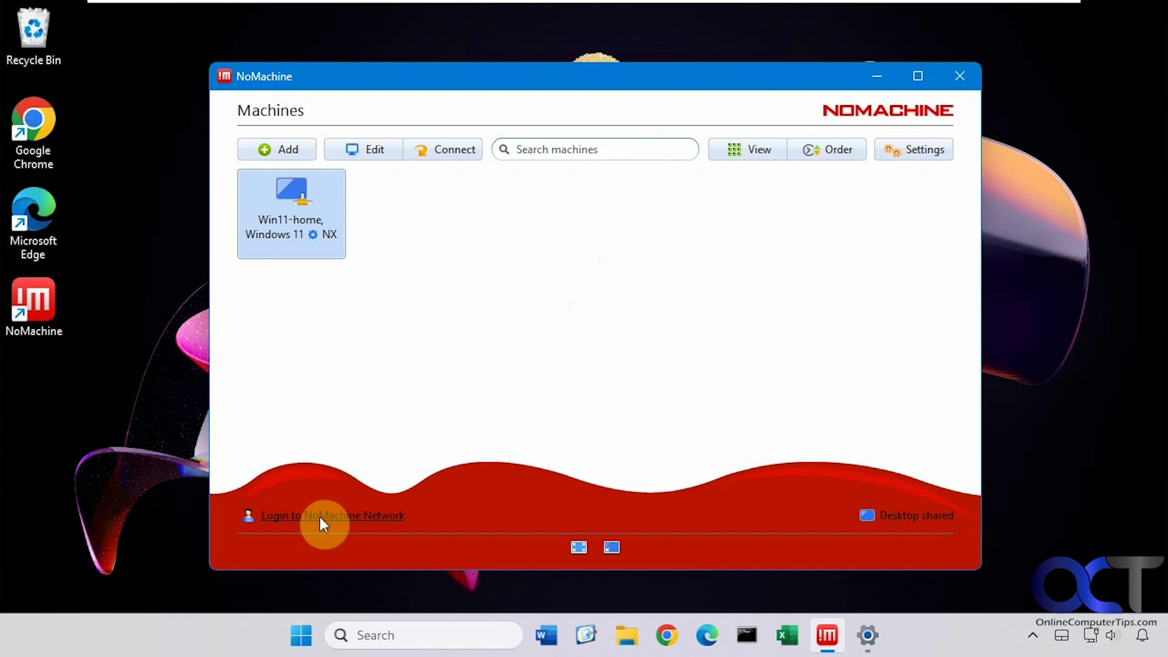
Attempt the Network sign-in, then edit Win11-home's connection (host 192.168.231.130, port 4000, NX)
{"action": "left_click", "coordinate": [355, 517]}
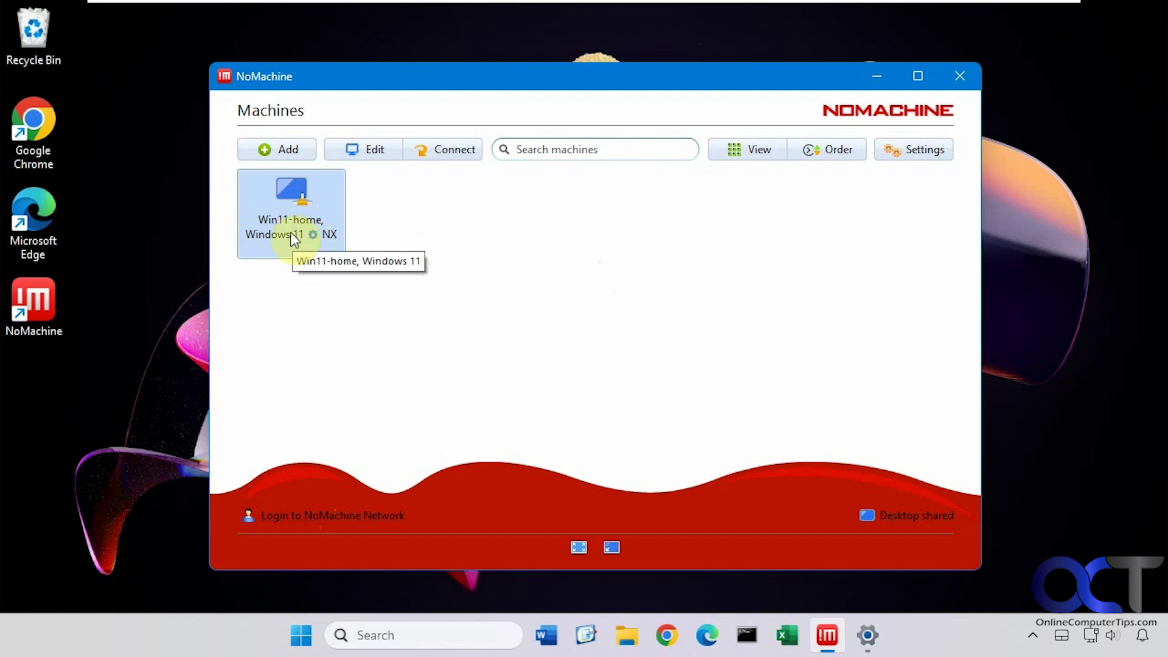
{"action": "right_click", "coordinate": [322, 234]}
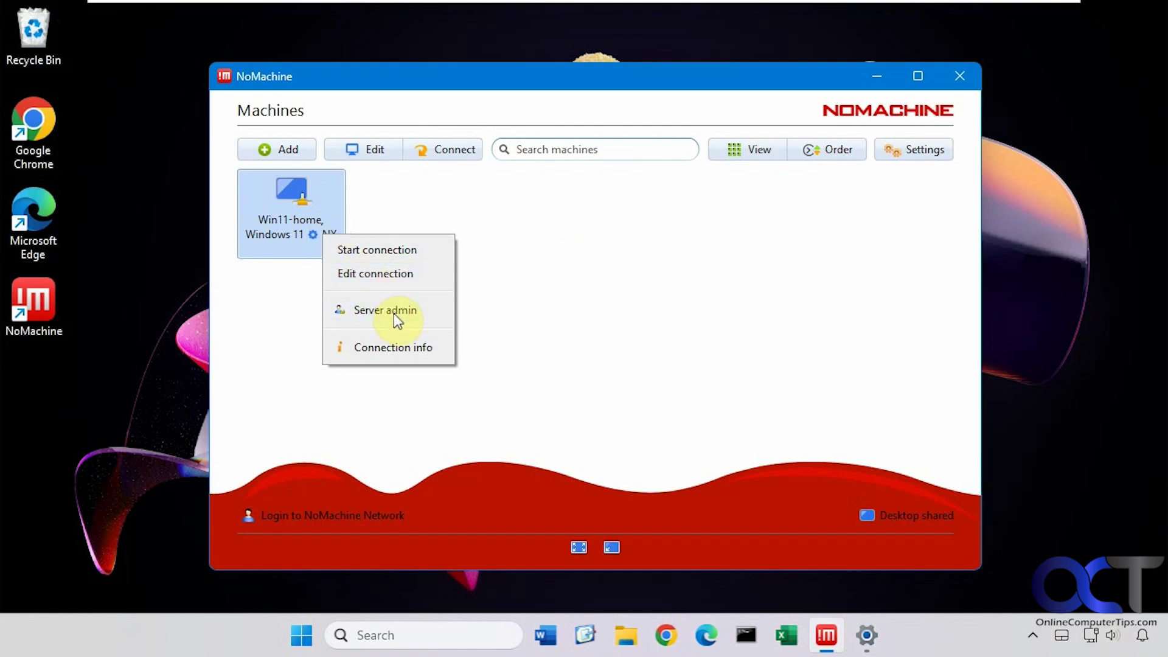
{"action": "left_click", "coordinate": [375, 152]}
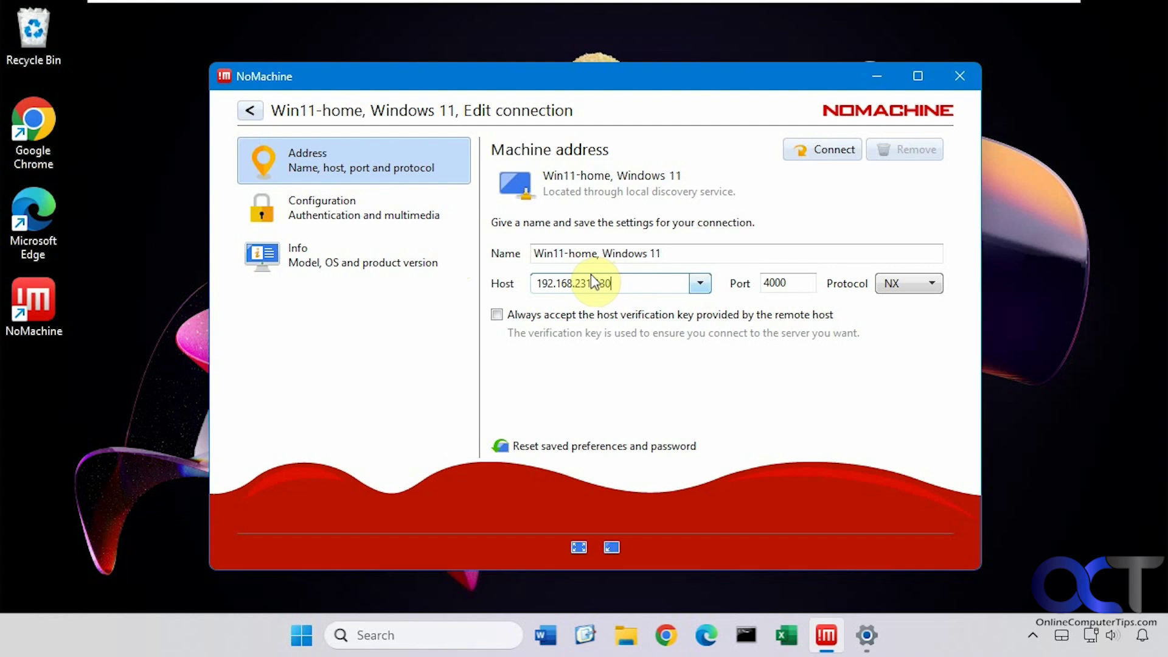
Check Win11-home's Configuration options, then scroll its Machine info showing VMware hardware
{"action": "left_click", "coordinate": [389, 216]}
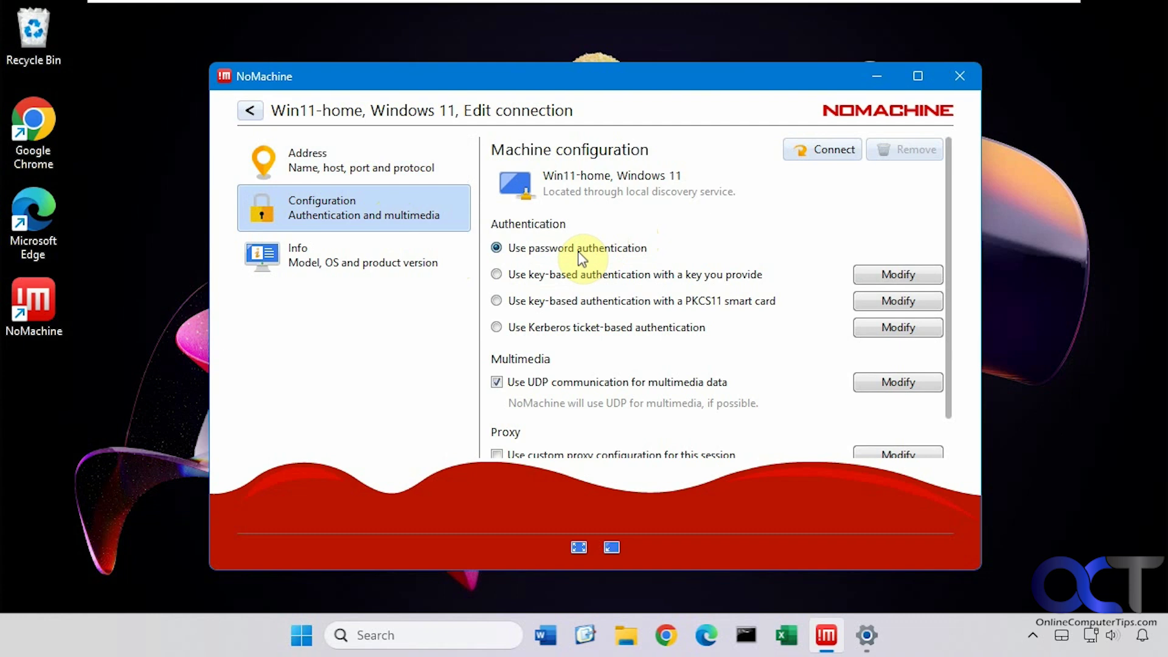
{"action": "left_click", "coordinate": [375, 257]}
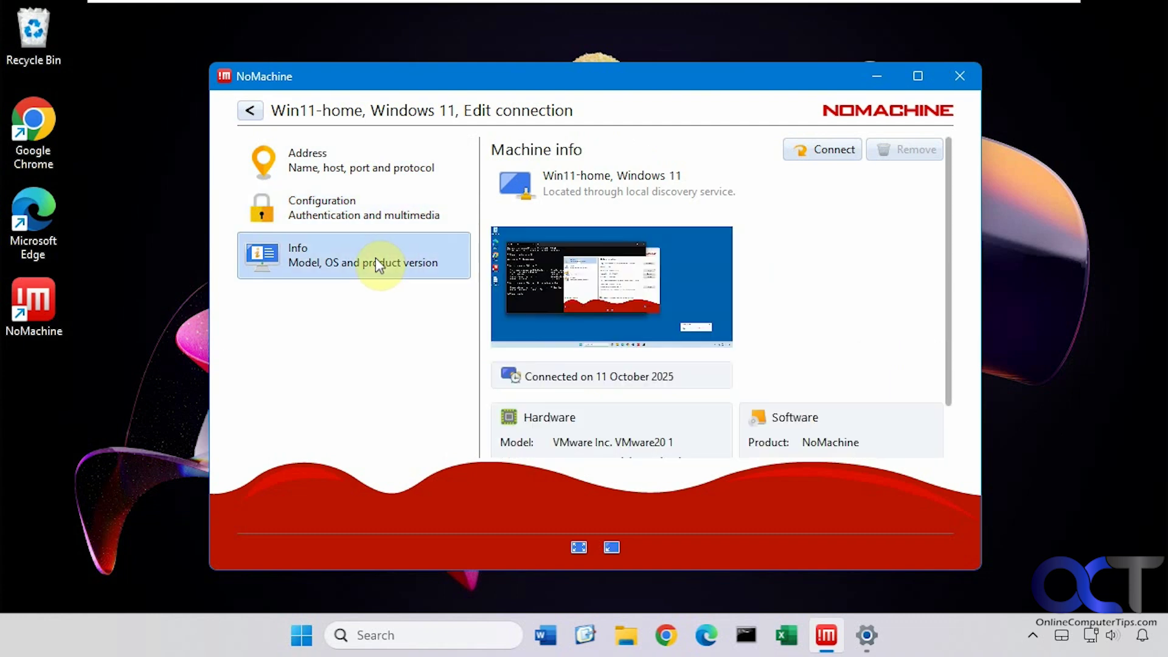
{"action": "scroll", "coordinate": [741, 292], "scroll_direction": "down", "scroll_amount": 2}
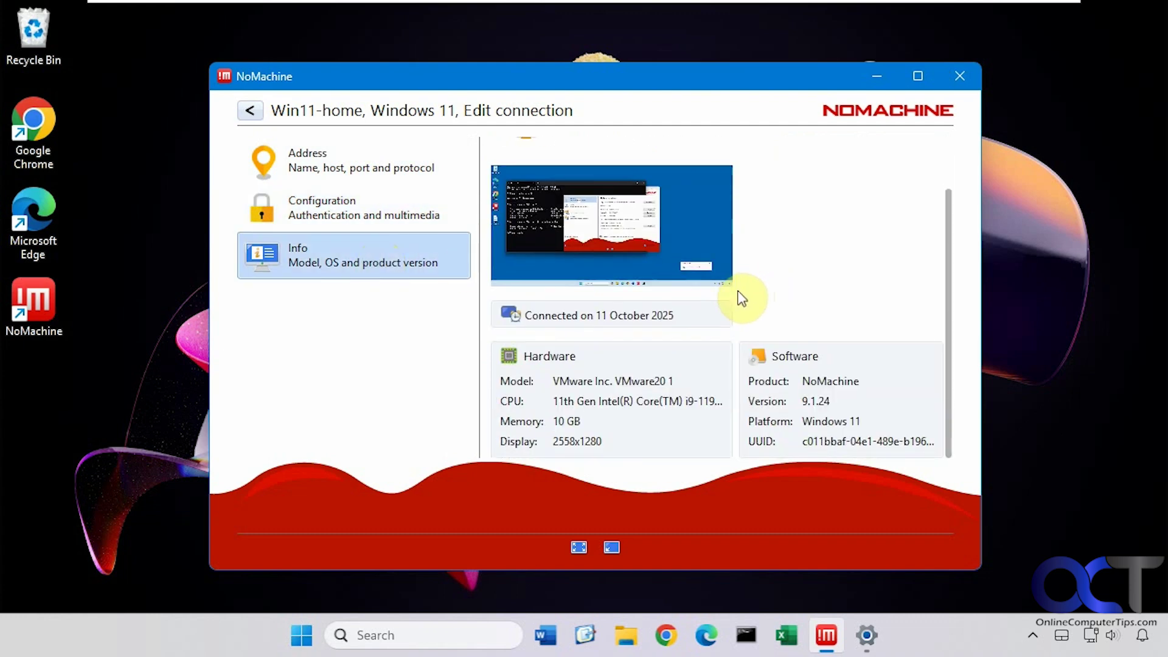
{"action": "scroll", "coordinate": [737, 290], "scroll_direction": "up", "scroll_amount": 2}
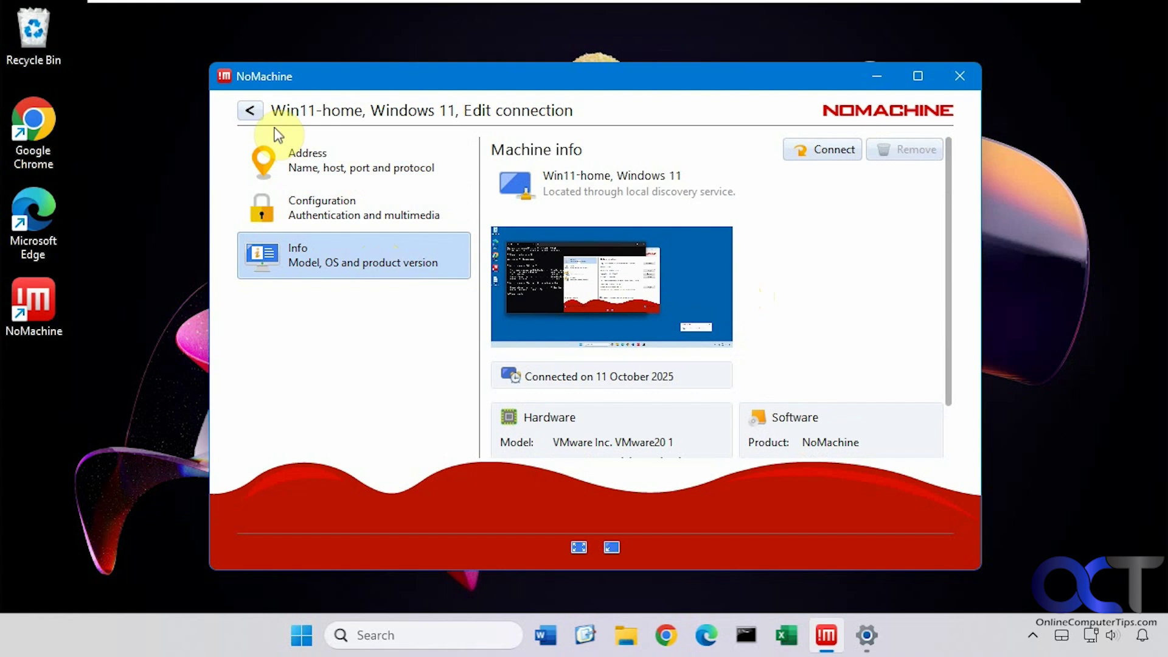
Return to the Machines list and look over its display and sort options
{"action": "left_click", "coordinate": [250, 111]}
{"action": "left_click", "coordinate": [753, 149]}
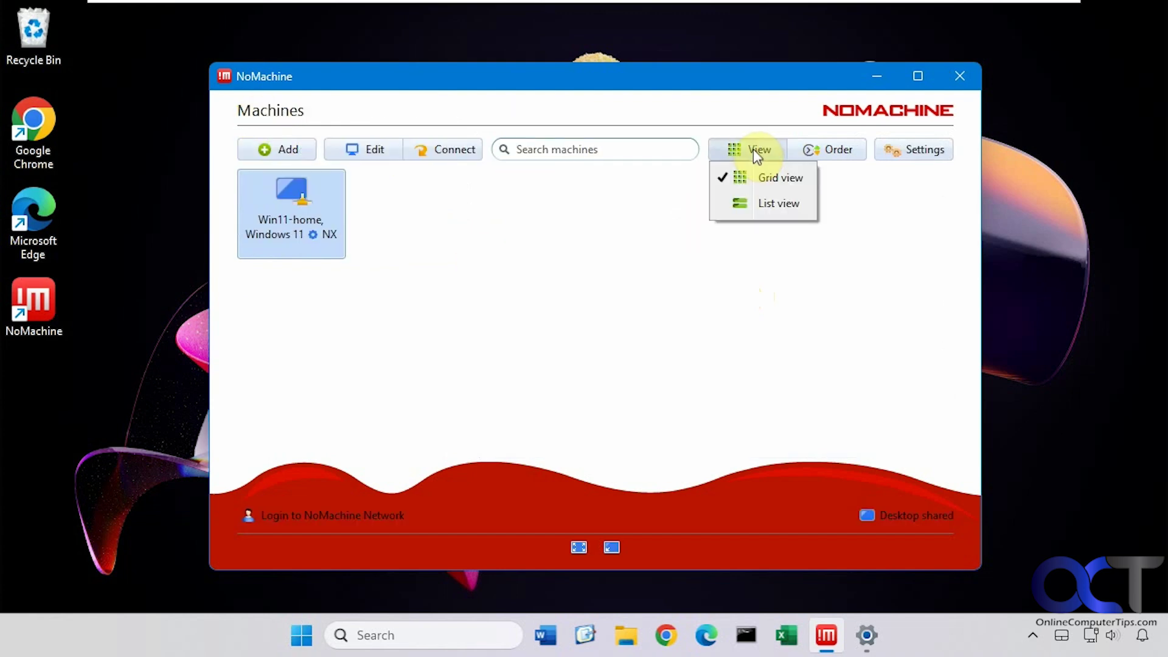
{"action": "left_click", "coordinate": [824, 148]}
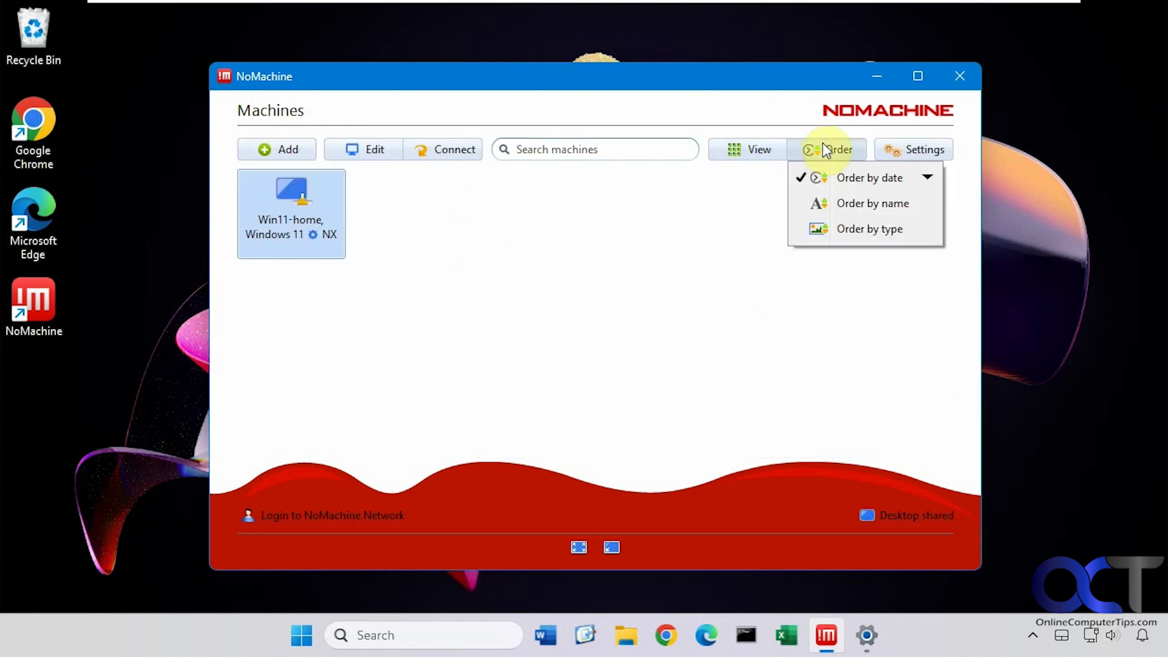
{"action": "left_click", "coordinate": [903, 151]}
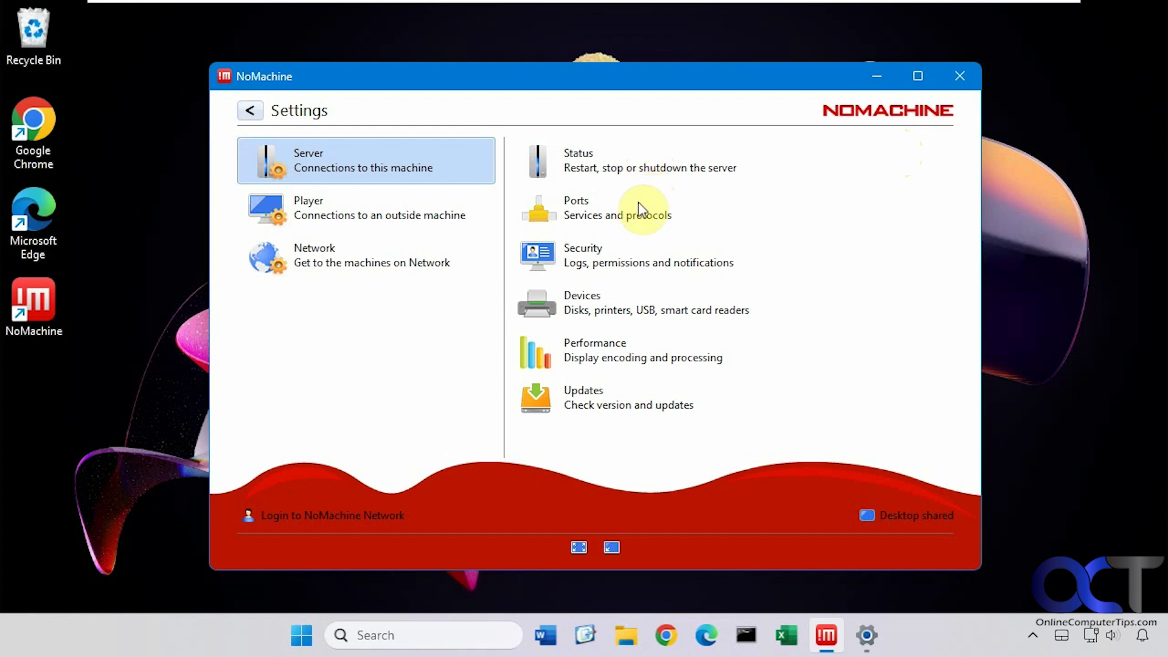
Review the server's ports and services, then scroll through its Security options
{"action": "left_click", "coordinate": [622, 207]}
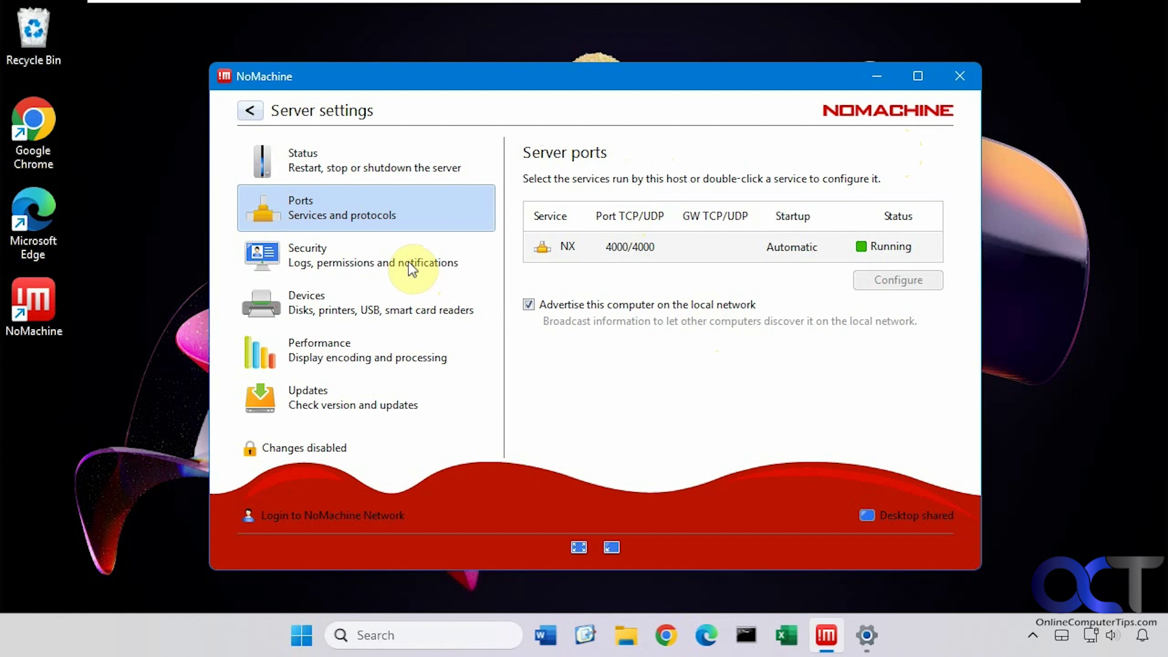
{"action": "left_click", "coordinate": [383, 262]}
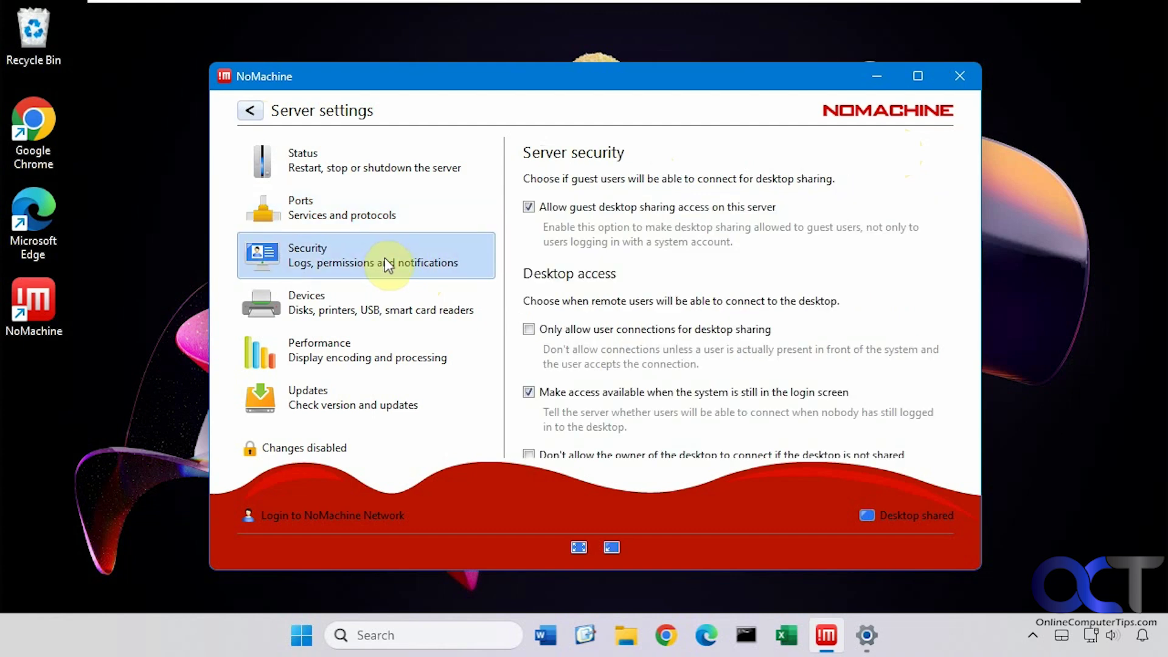
{"action": "scroll", "coordinate": [681, 292], "scroll_direction": "down", "scroll_amount": 3}
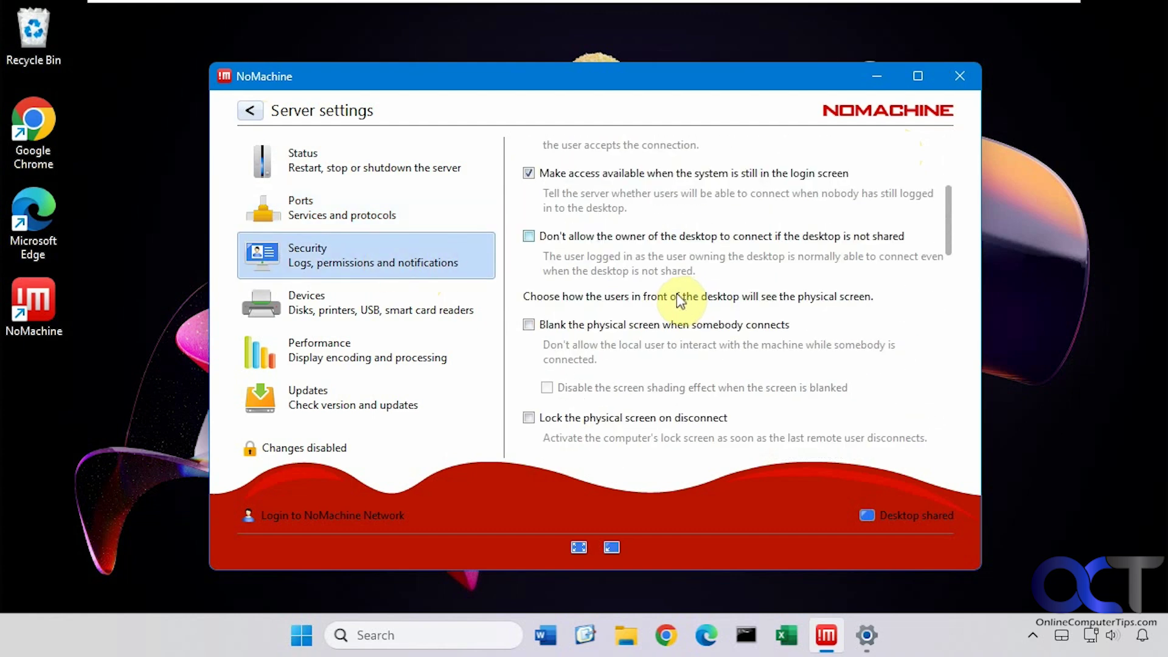
{"action": "scroll", "coordinate": [675, 297], "scroll_direction": "down", "scroll_amount": 2}
{"action": "scroll", "coordinate": [673, 293], "scroll_direction": "down", "scroll_amount": 3}
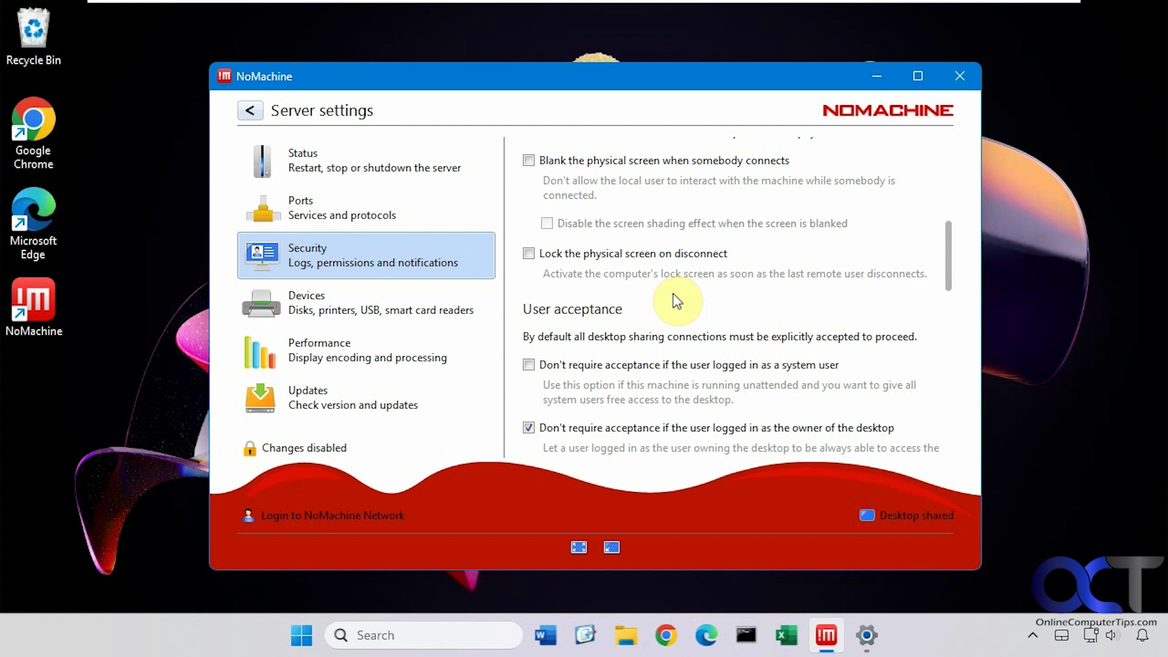
Check the Devices, Performance and Updates server settings, then back out to the Machines list
{"action": "left_click", "coordinate": [451, 306]}
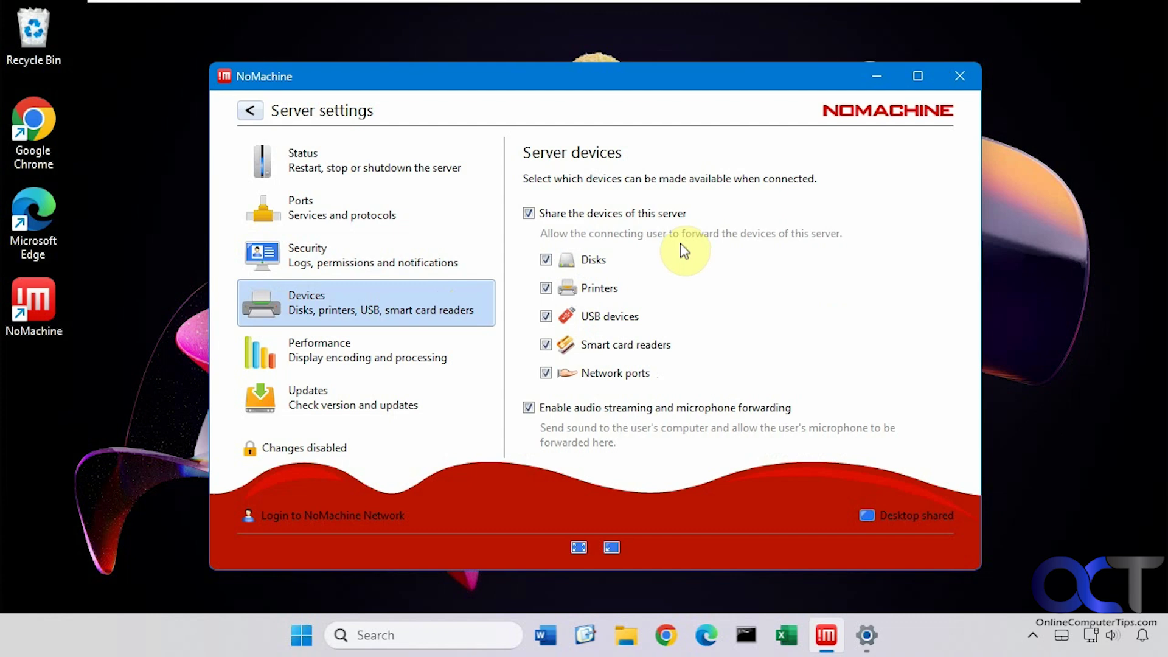
{"action": "left_click", "coordinate": [341, 351]}
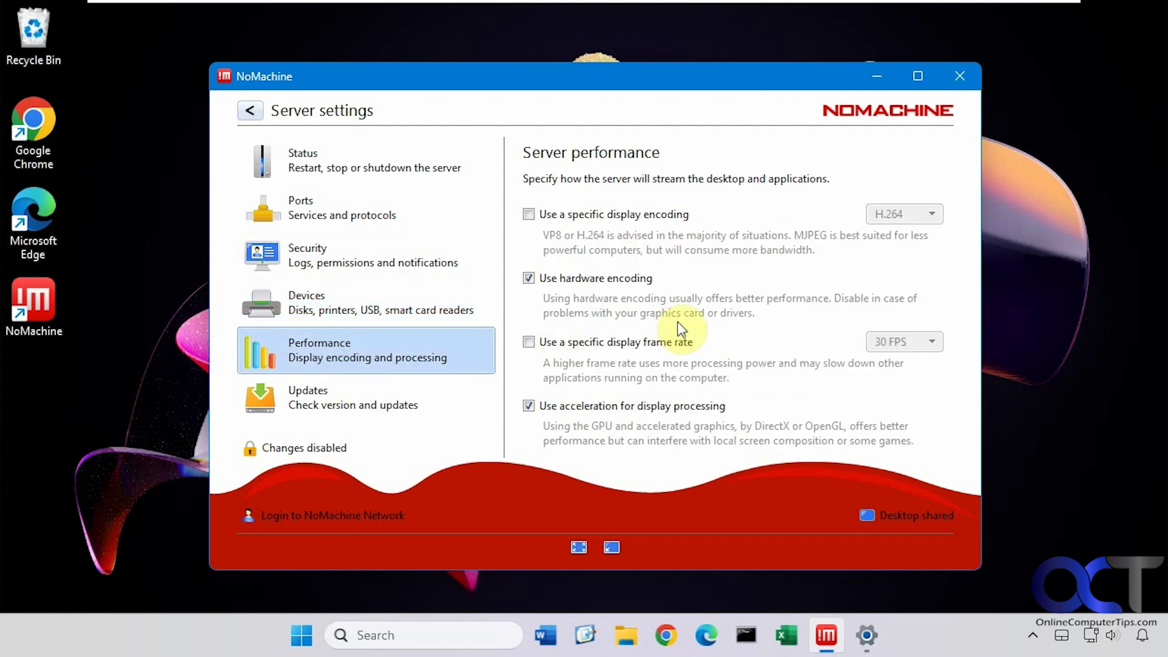
{"action": "left_click", "coordinate": [369, 407]}
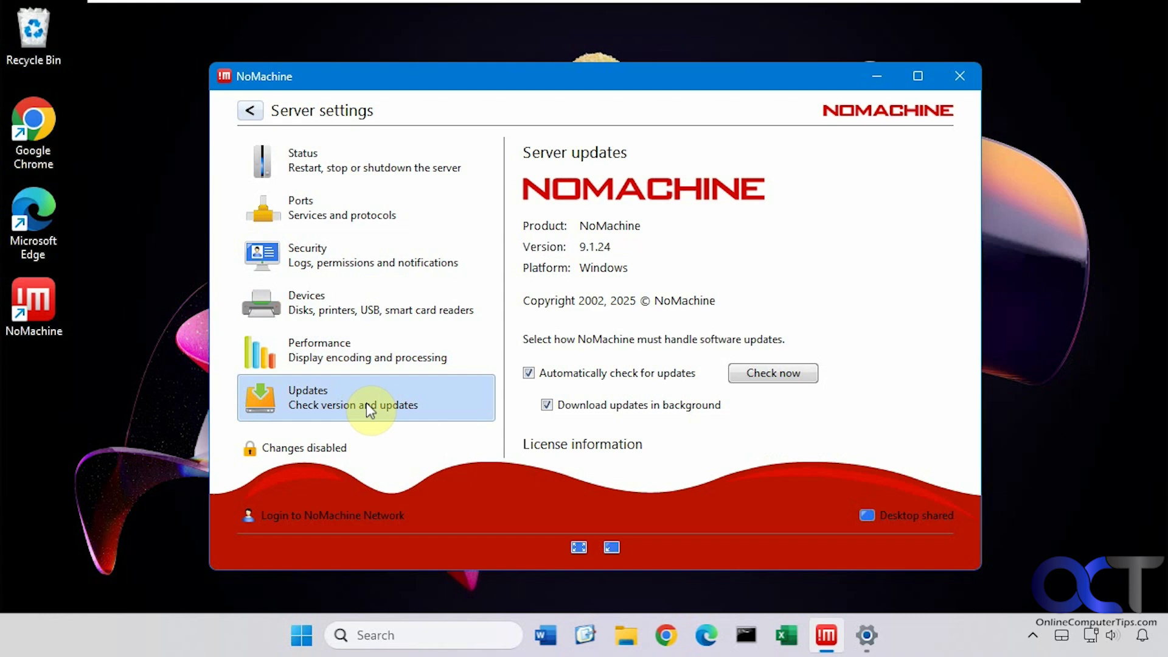
{"action": "left_click", "coordinate": [250, 111]}
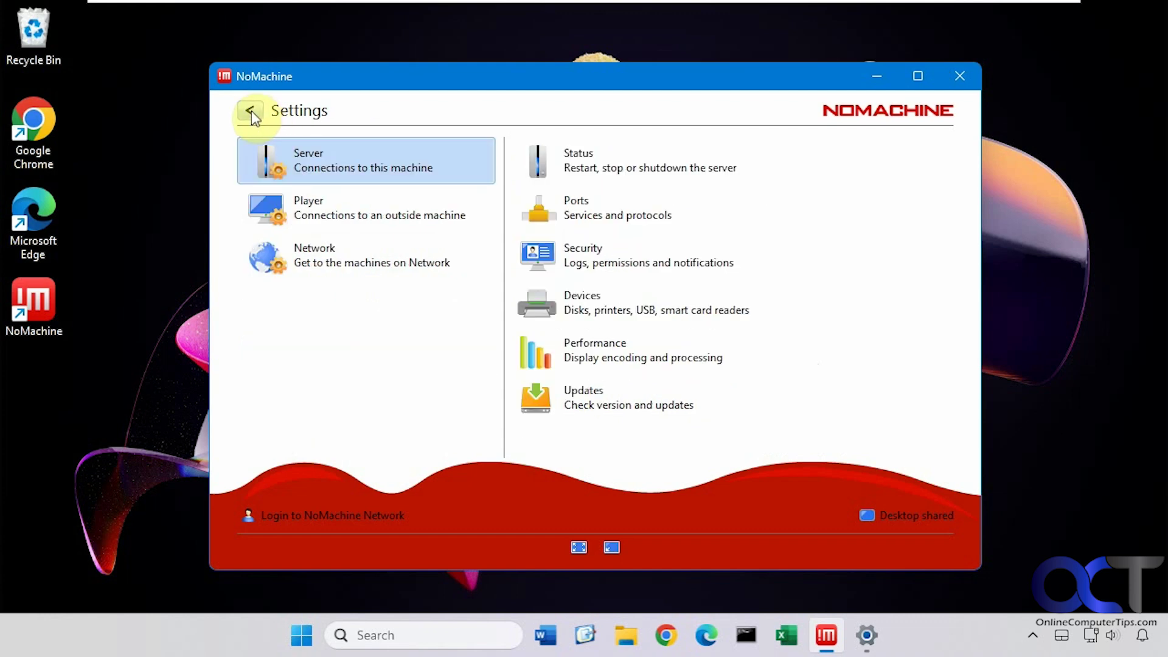
{"action": "left_click", "coordinate": [247, 111]}
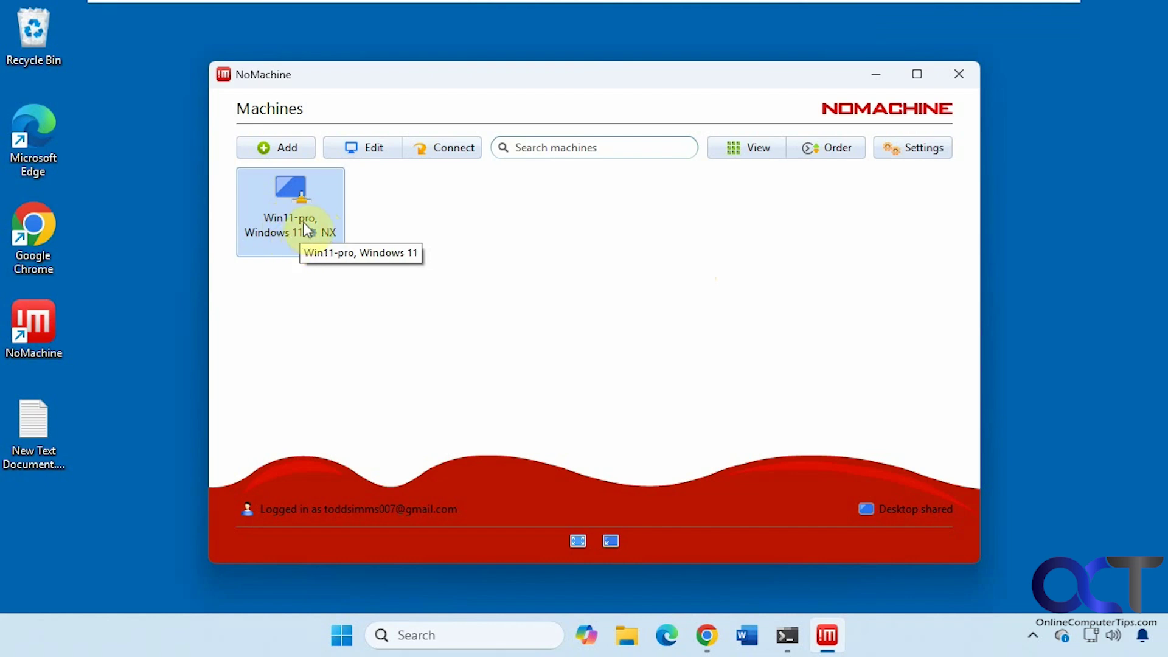
Connect to Win11-pro and log in with the account's e-mail username and password
{"action": "double_click", "coordinate": [306, 229]}
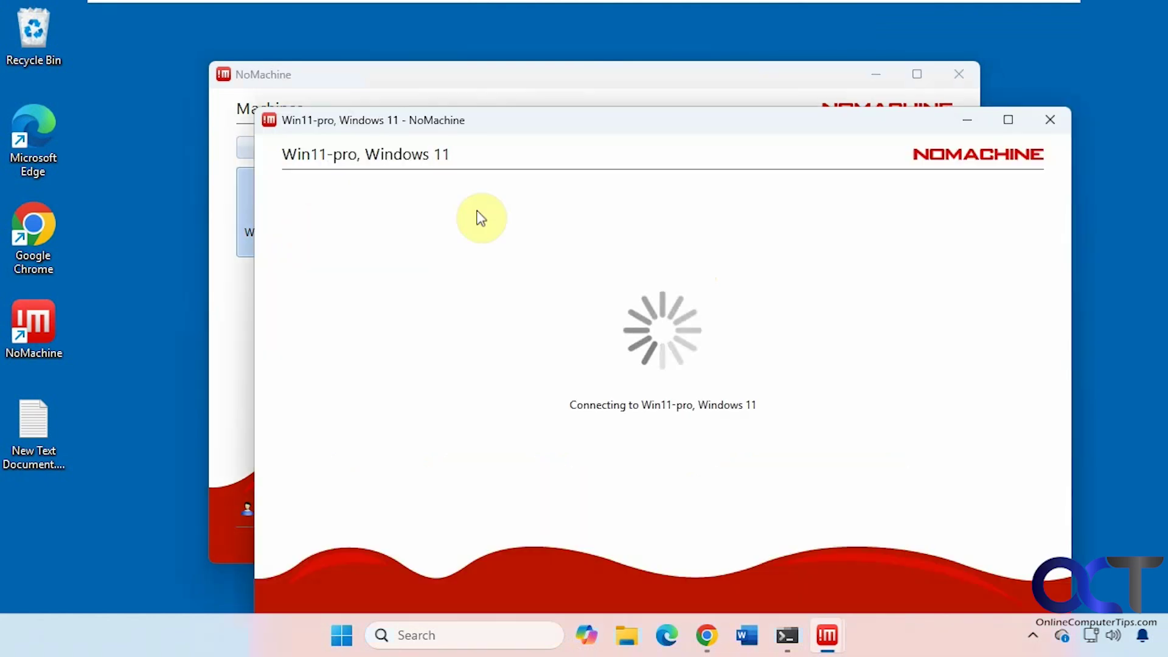
{"action": "left_click_drag", "start_coordinate": [578, 131], "coordinate": [523, 69]}
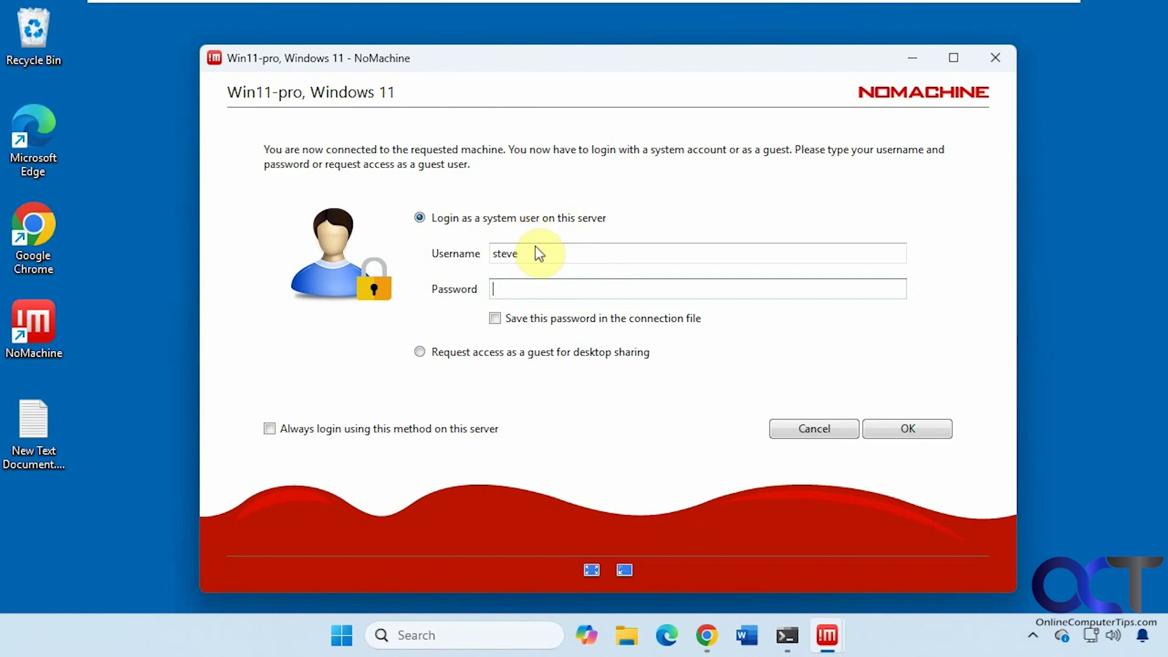
{"action": "left_click_drag", "start_coordinate": [543, 248], "coordinate": [436, 246]}
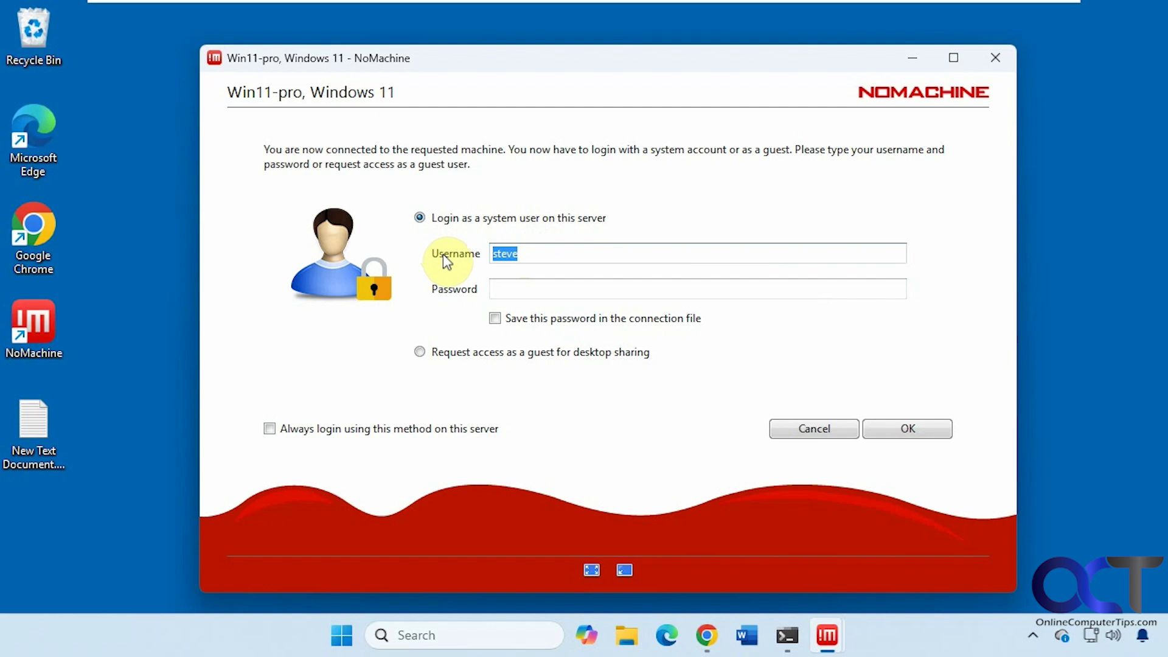
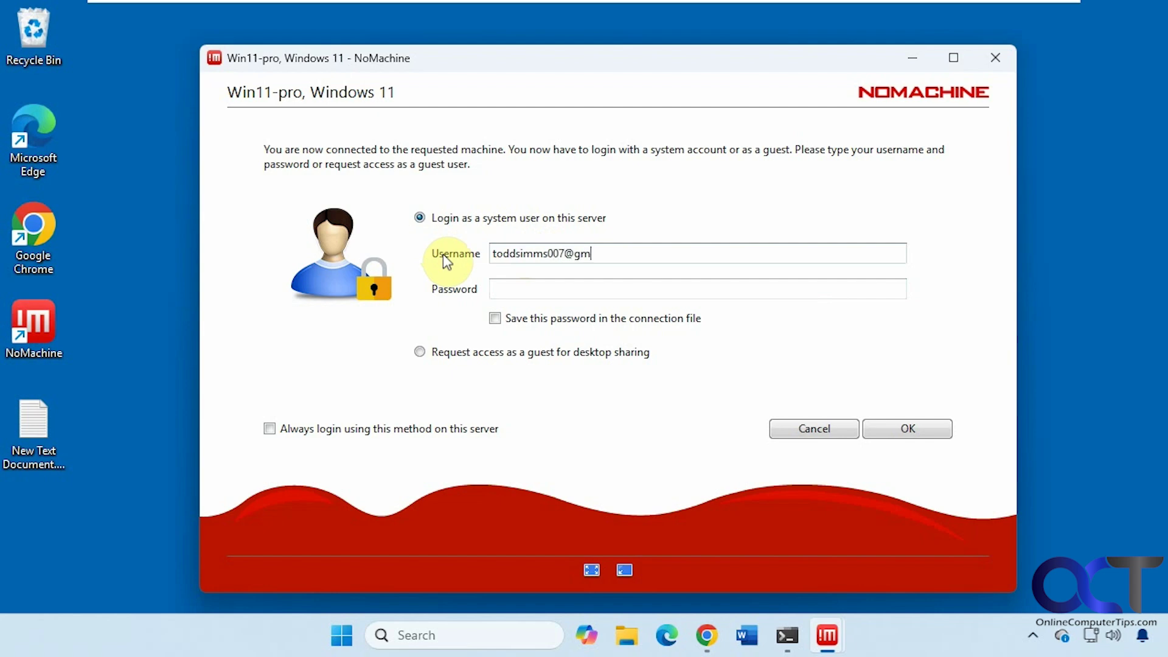
{"action": "key", "text": "Tab"}
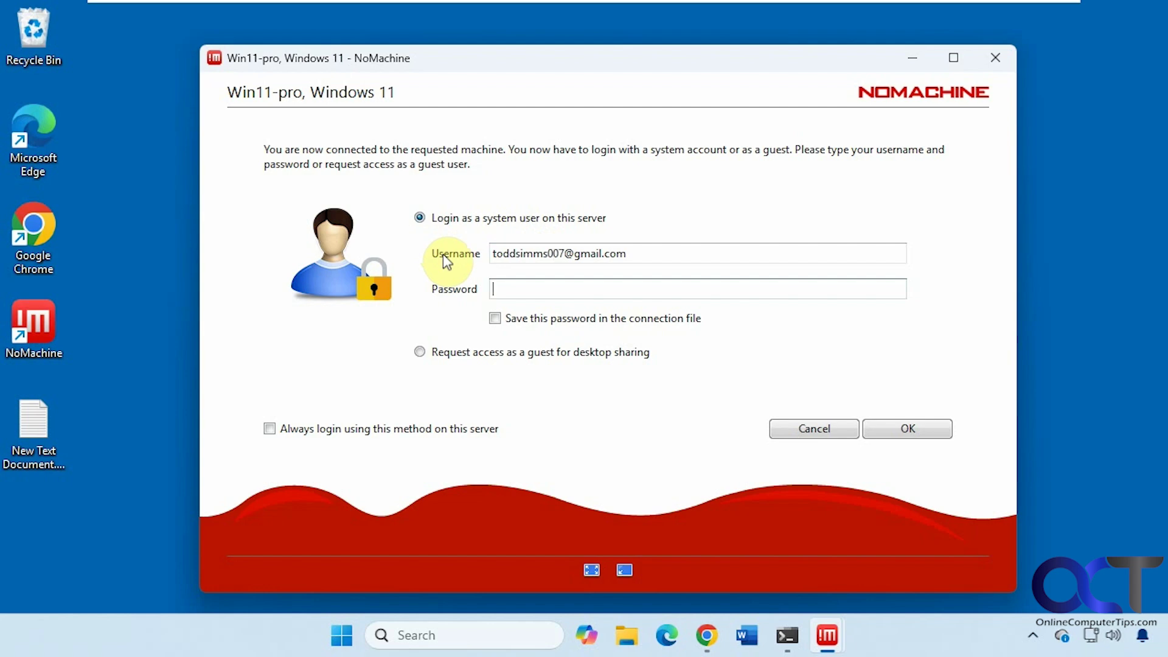
{"action": "type", "text": "••••••••••••"}
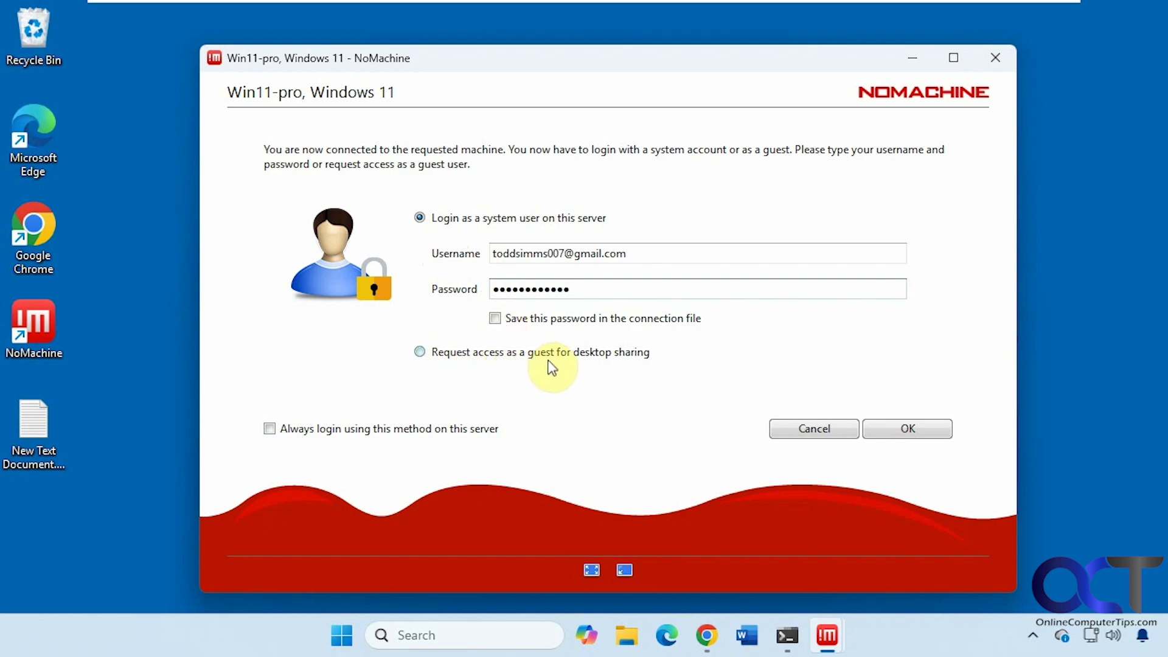
{"action": "left_click", "coordinate": [907, 429]}
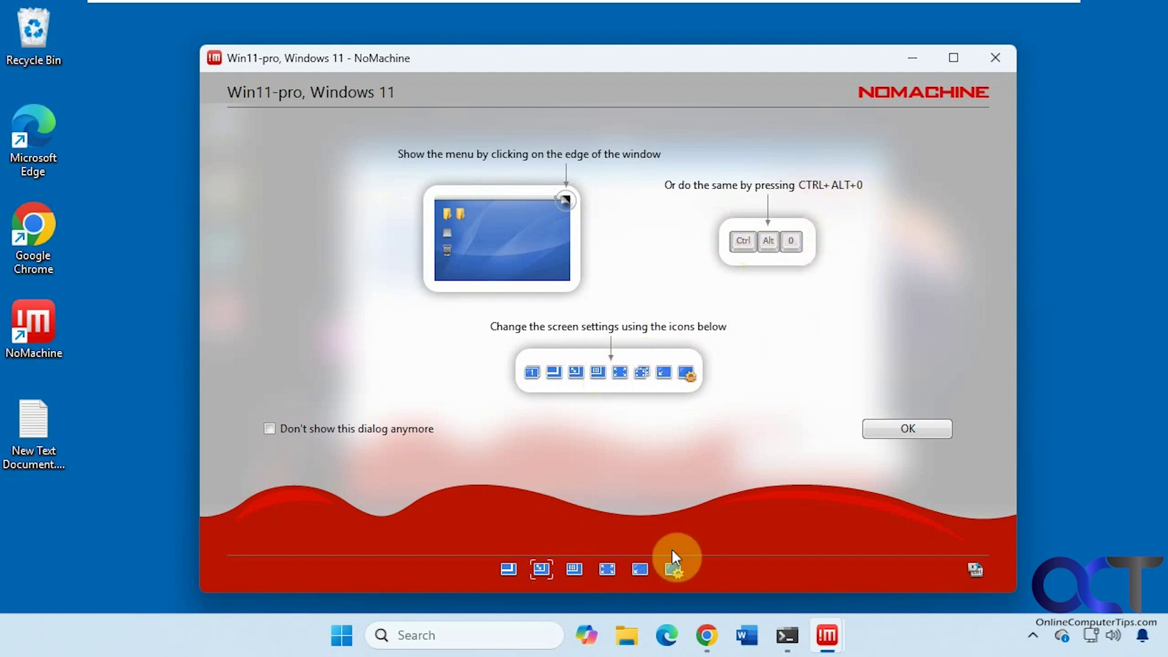
Dismiss the session menu, Audio streaming and Display resolution tutorial pages to reveal the remote desktop
{"action": "left_click", "coordinate": [899, 434]}
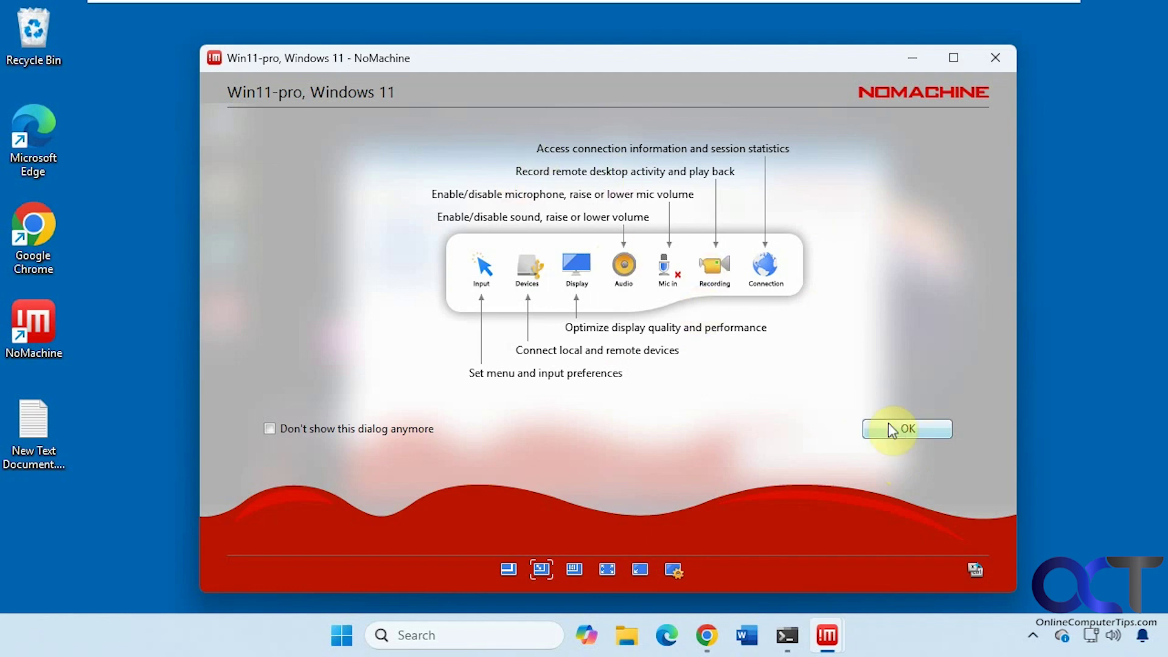
{"action": "left_click", "coordinate": [890, 429]}
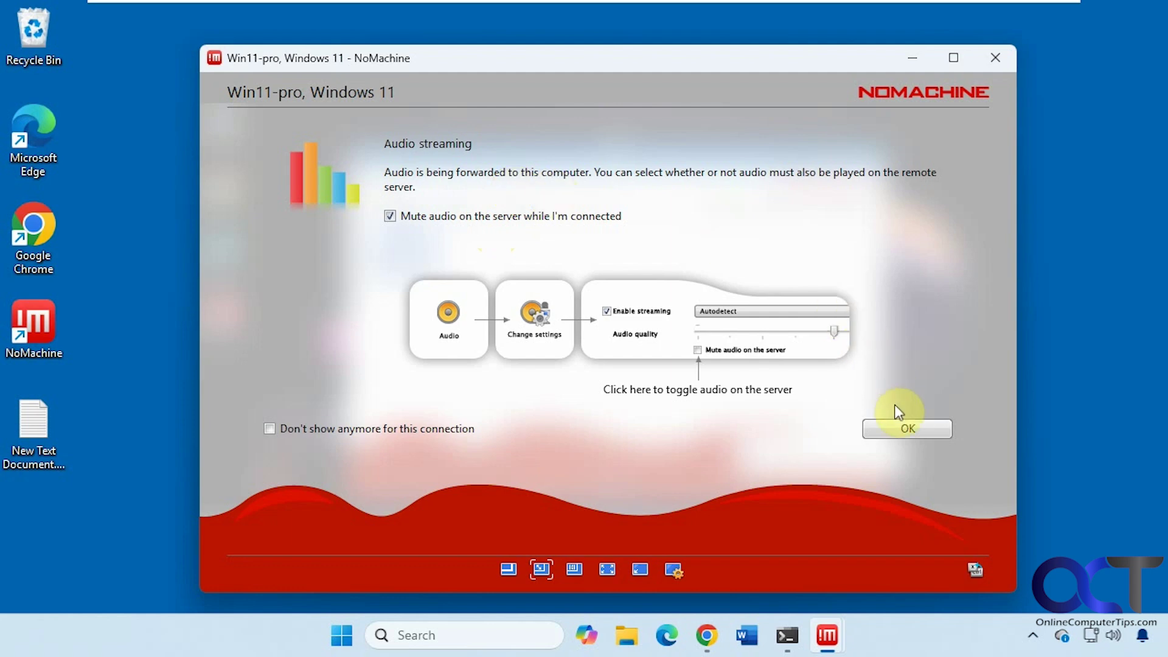
{"action": "left_click", "coordinate": [902, 429]}
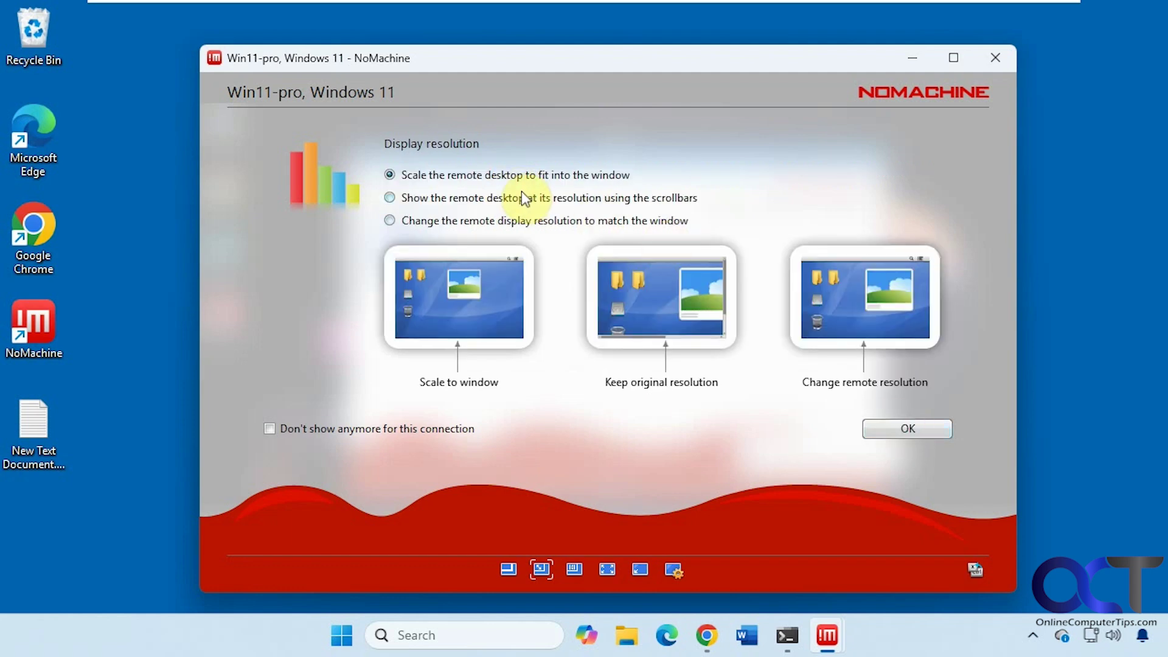
{"action": "left_click", "coordinate": [937, 426]}
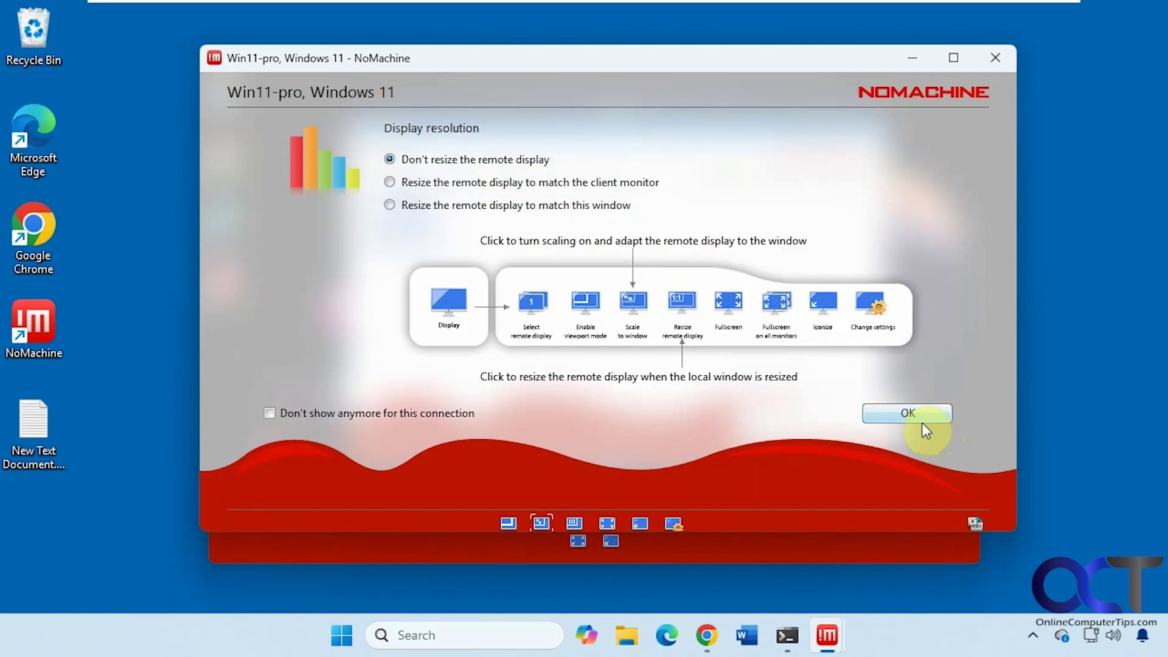
{"action": "left_click", "coordinate": [914, 416]}
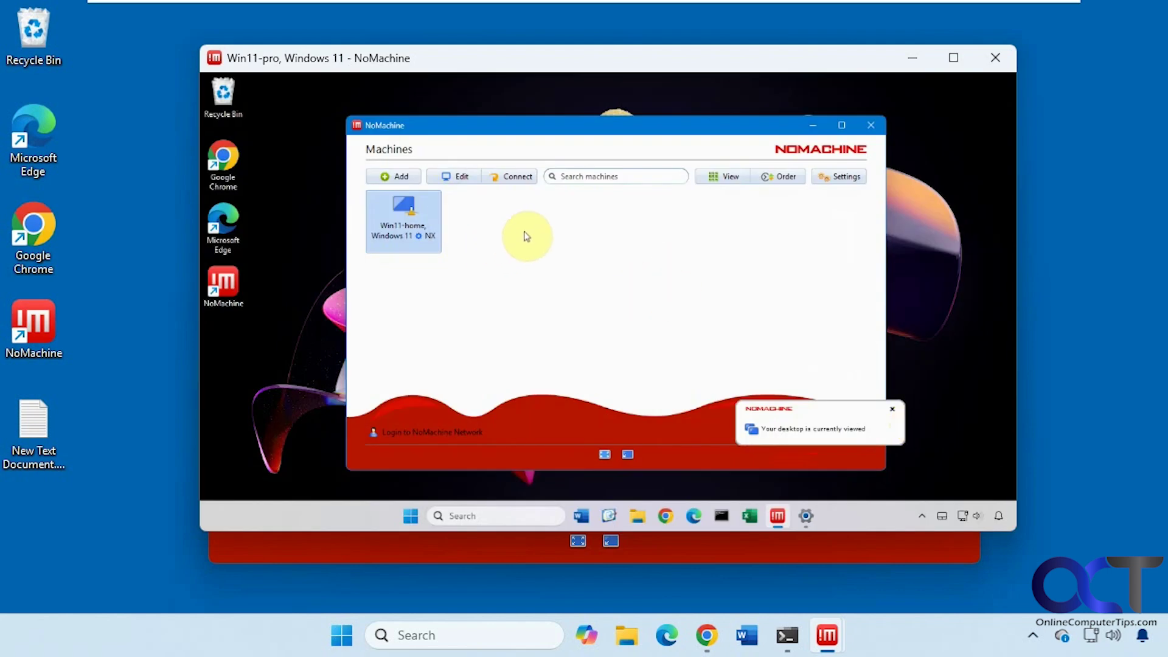
Maximize the Win11-pro session, try the remote Start menu, then bring up the NoMachine session menu
{"action": "left_click", "coordinate": [955, 59]}
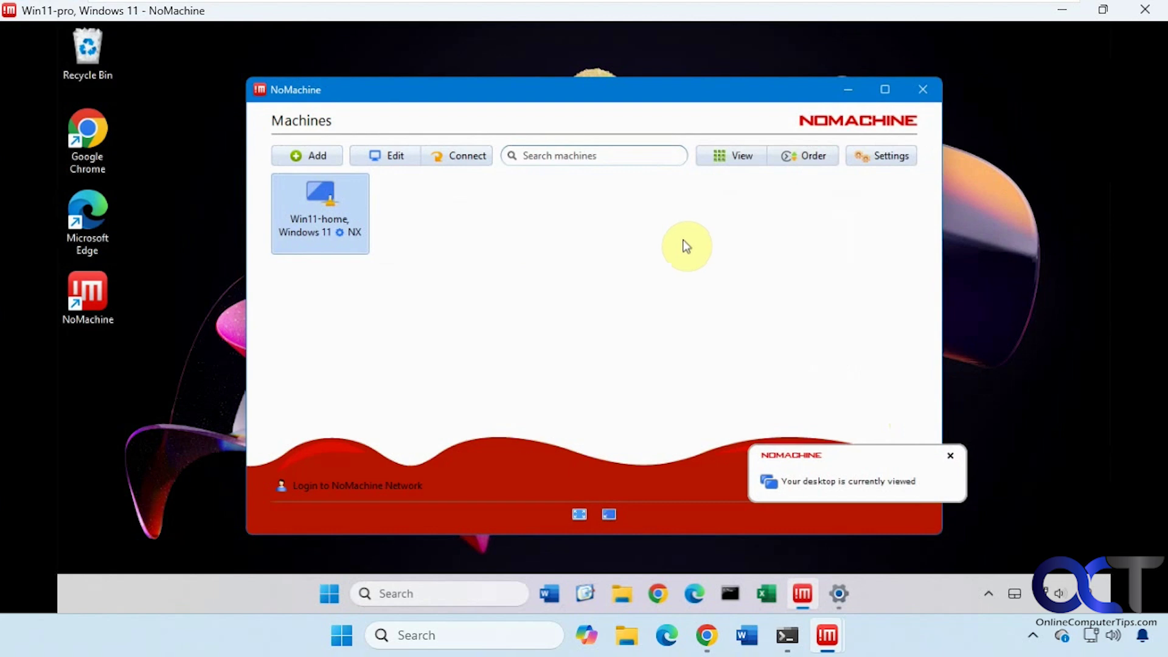
{"action": "left_click_drag", "start_coordinate": [572, 99], "coordinate": [572, 104]}
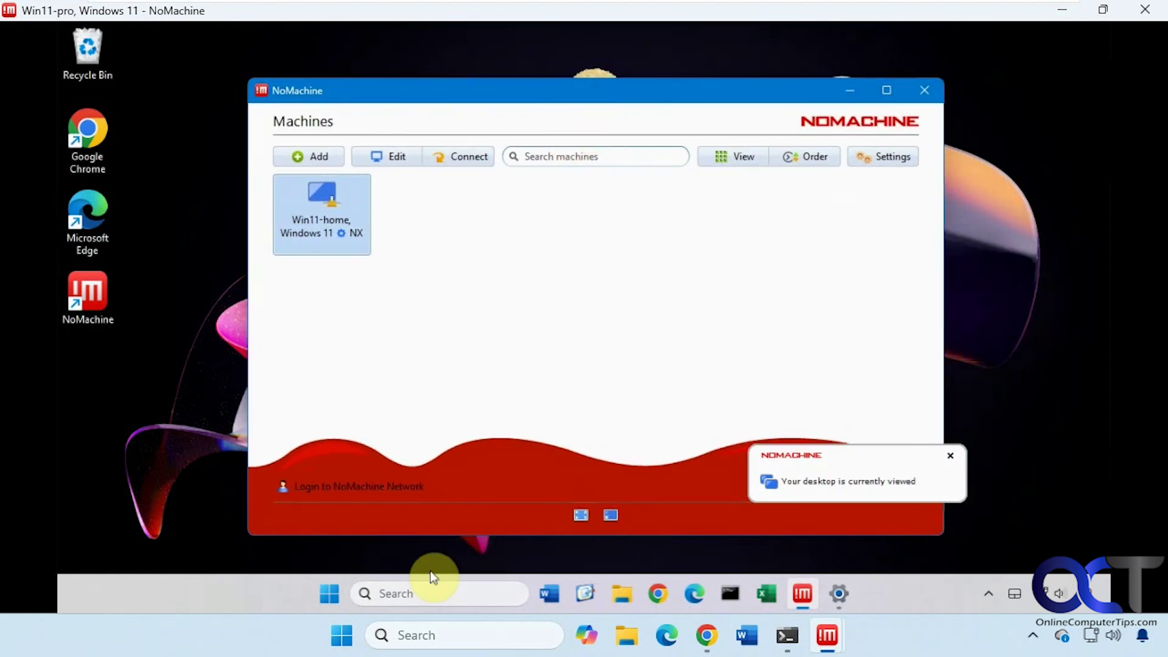
{"action": "left_click", "coordinate": [330, 594]}
{"action": "left_click", "coordinate": [333, 595]}
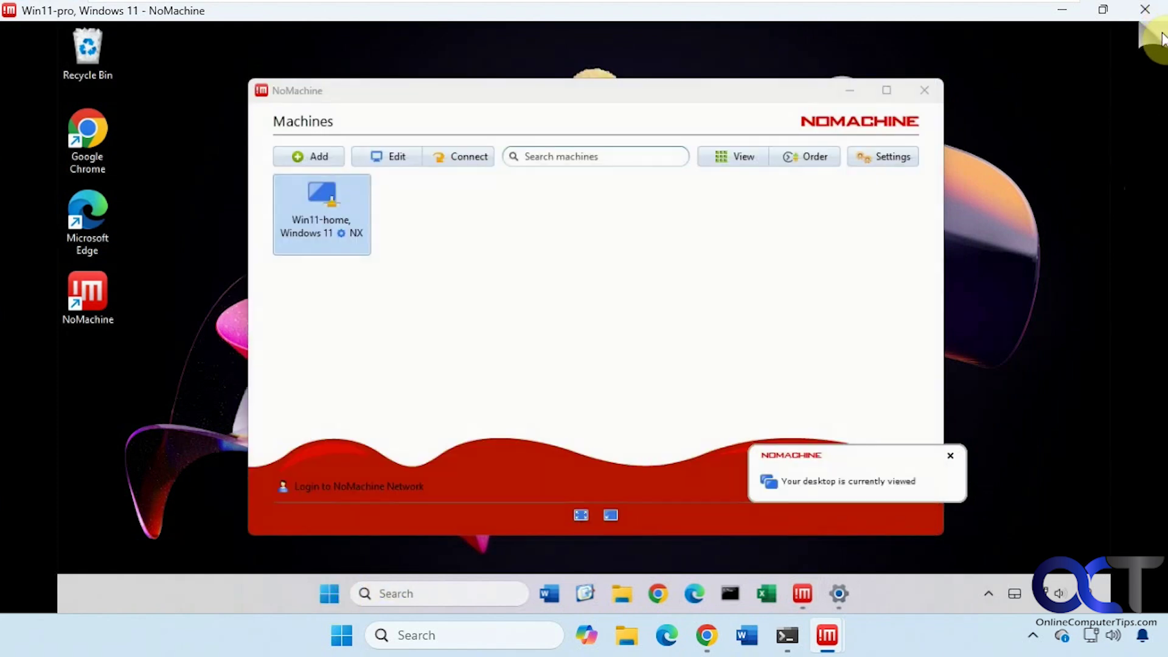
{"action": "left_click", "coordinate": [1162, 38]}
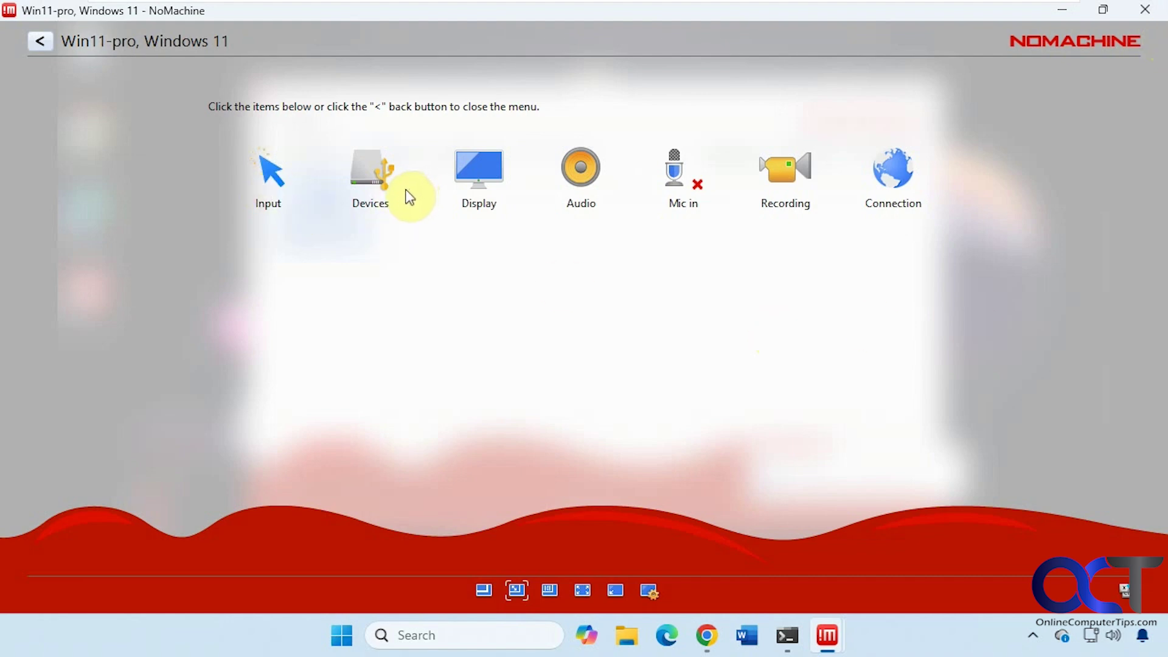
Connect the remote C: disk to this computer from the Devices disk list
{"action": "left_click", "coordinate": [365, 184]}
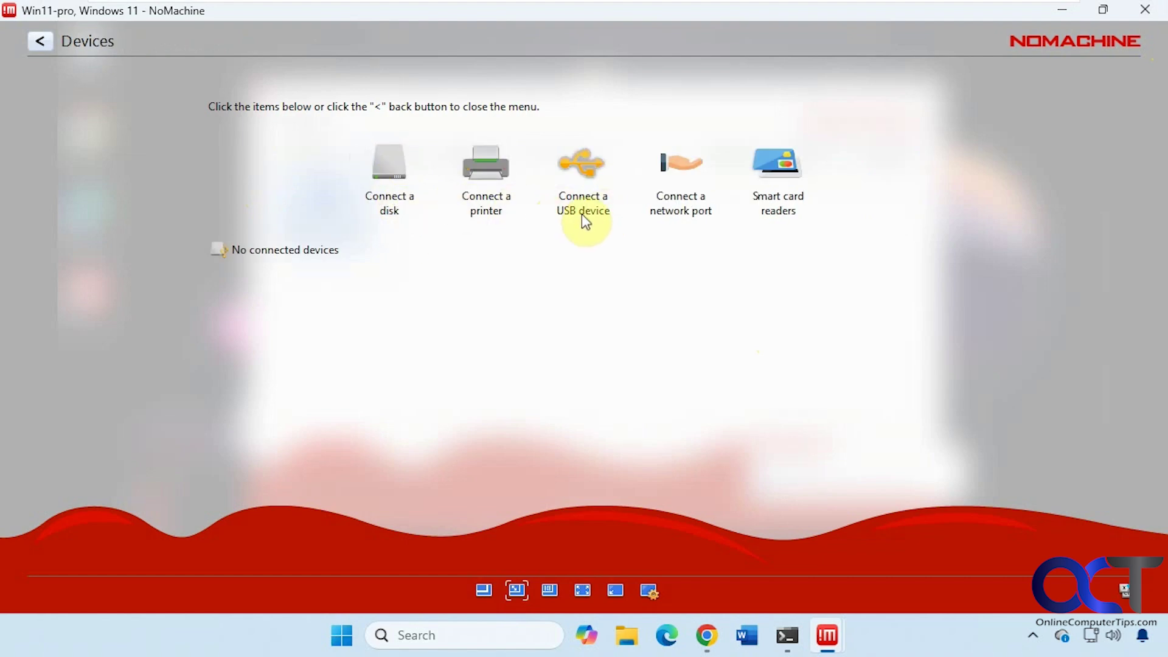
{"action": "left_click", "coordinate": [388, 188]}
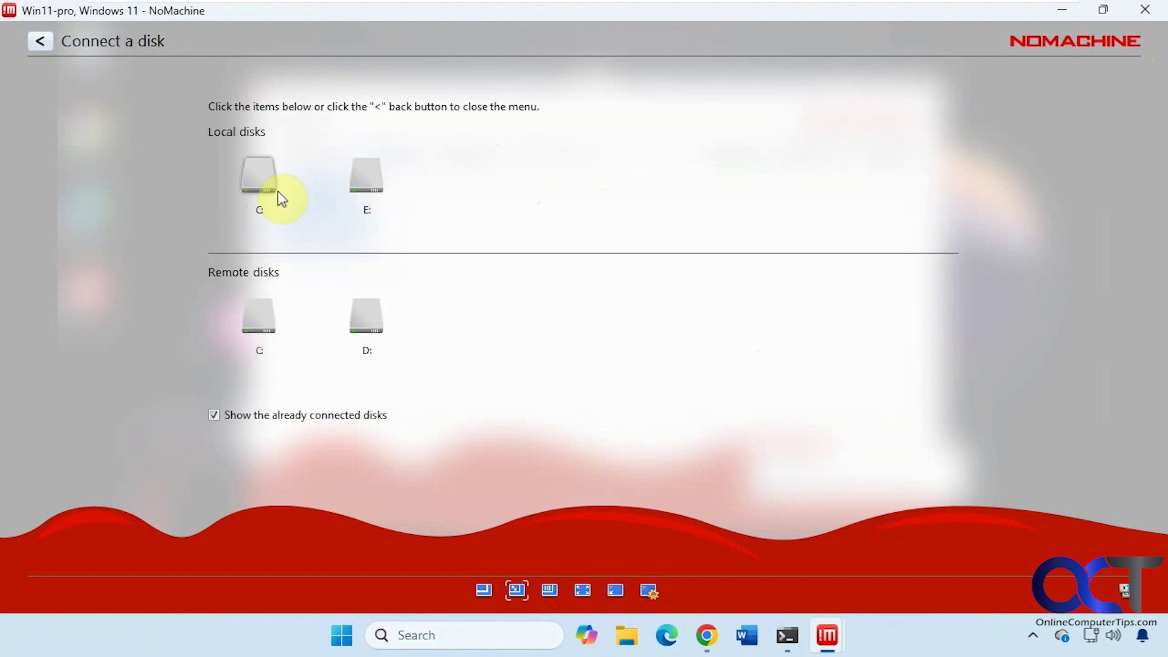
{"action": "left_click", "coordinate": [291, 303]}
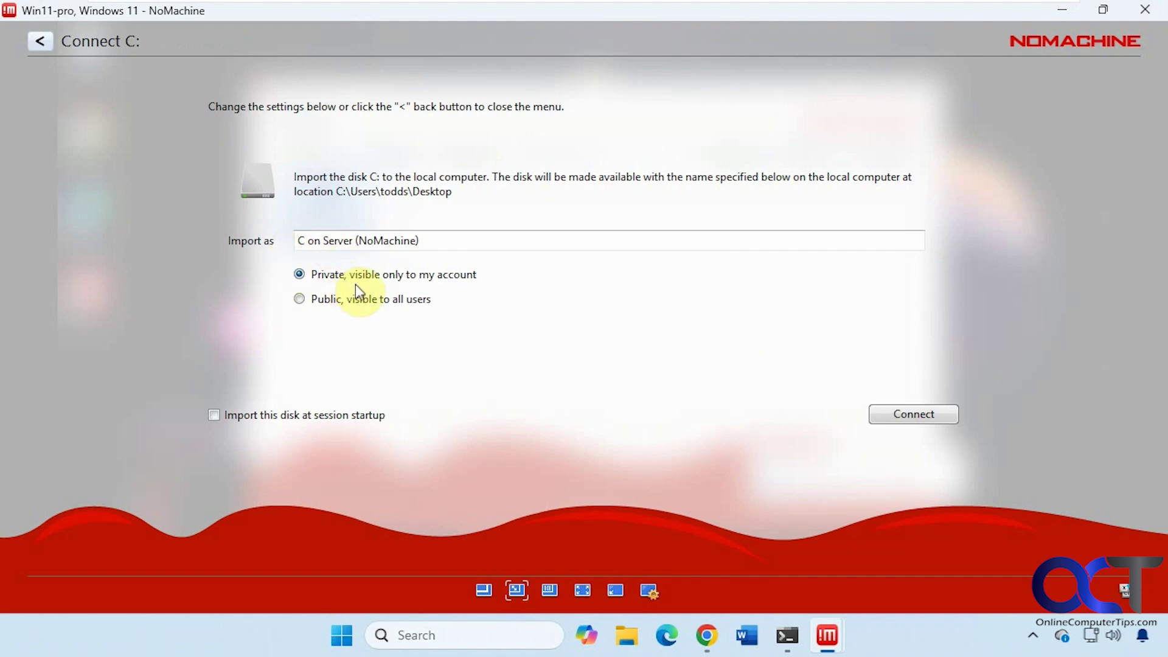
{"action": "left_click", "coordinate": [871, 411]}
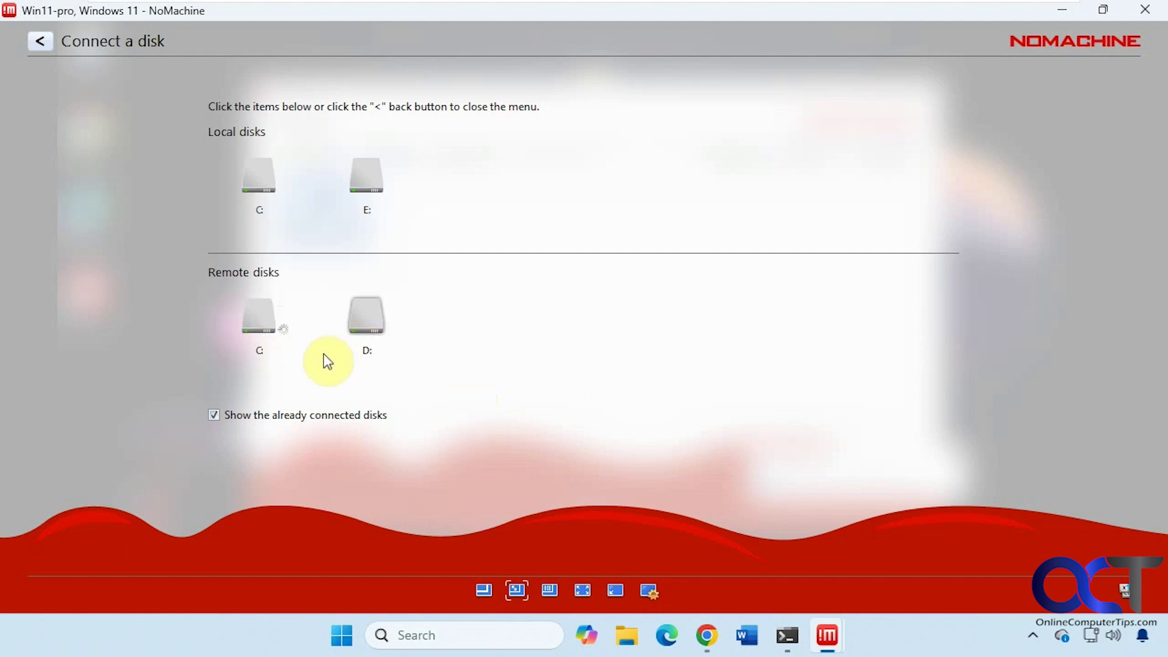
Enable viewport mode for the remote view, then reopen the session menu's Devices page
{"action": "left_click", "coordinate": [483, 589]}
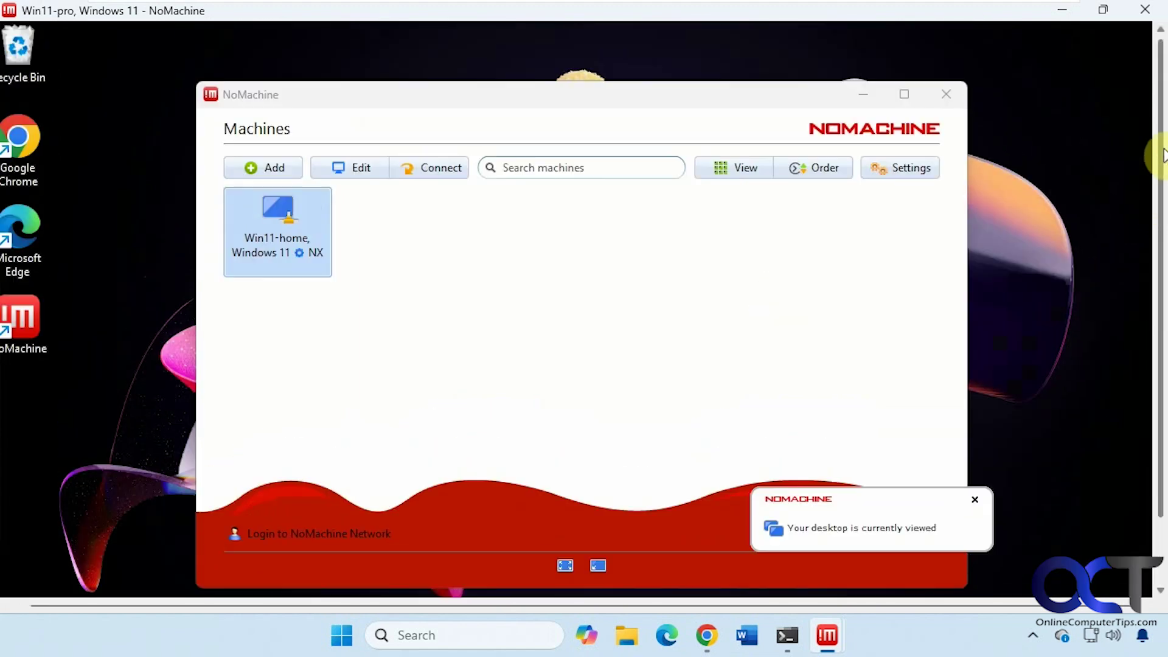
{"action": "left_click", "coordinate": [1159, 30]}
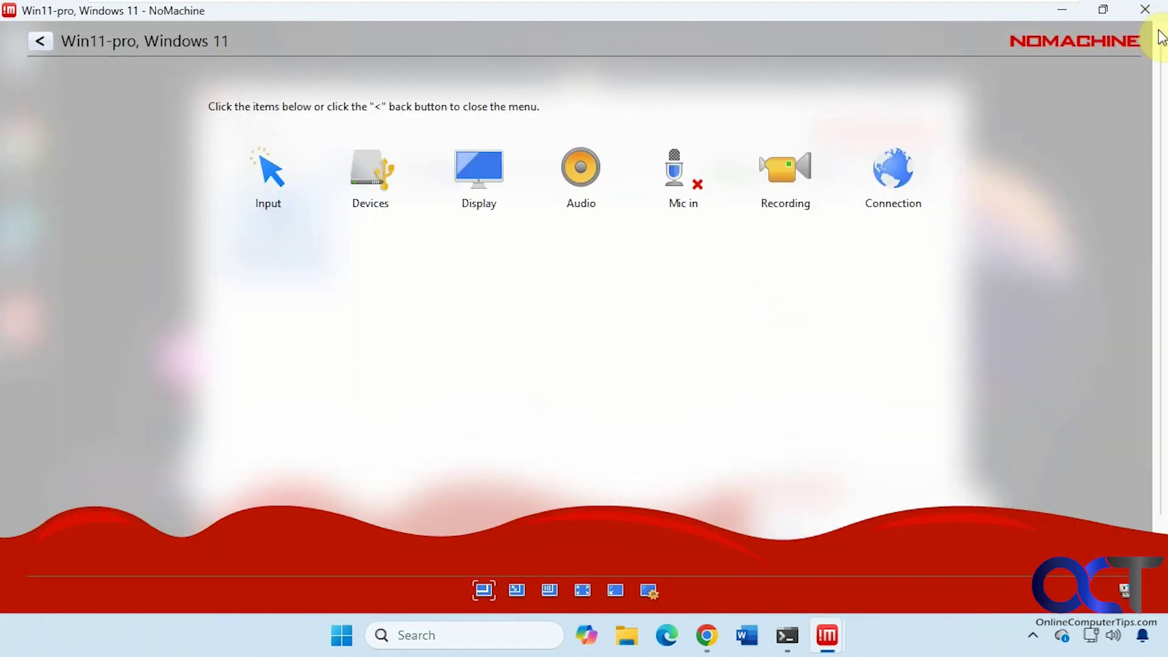
{"action": "left_click", "coordinate": [372, 174]}
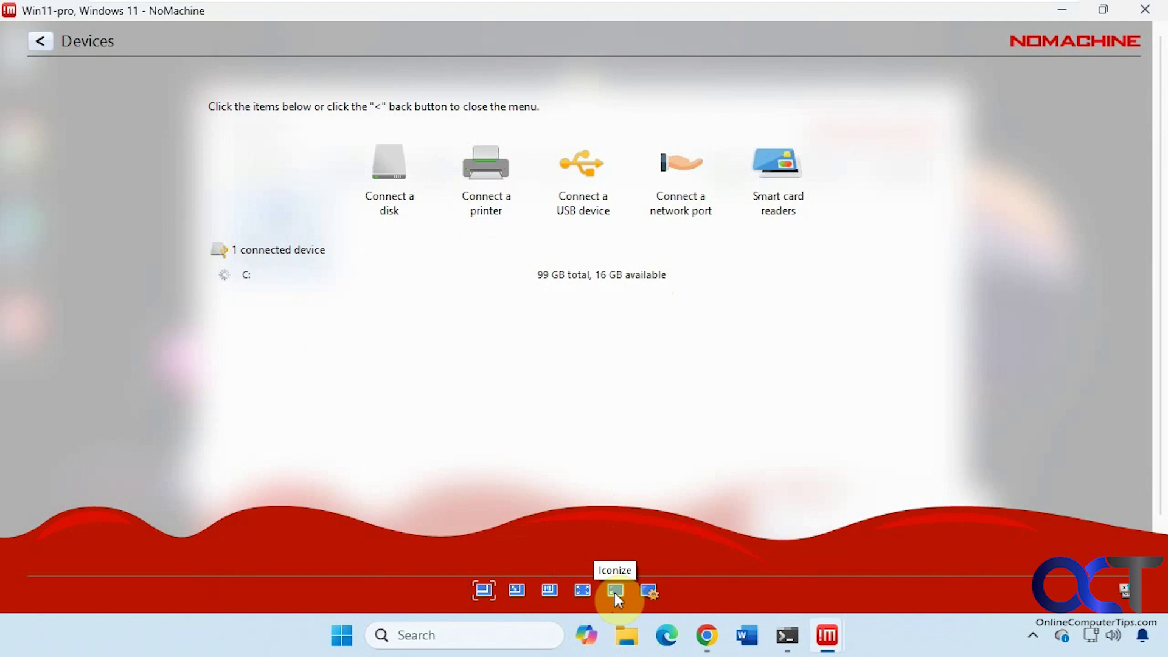
Raise display Quality to Best quality and check the advanced display settings
{"action": "left_click", "coordinate": [649, 591]}
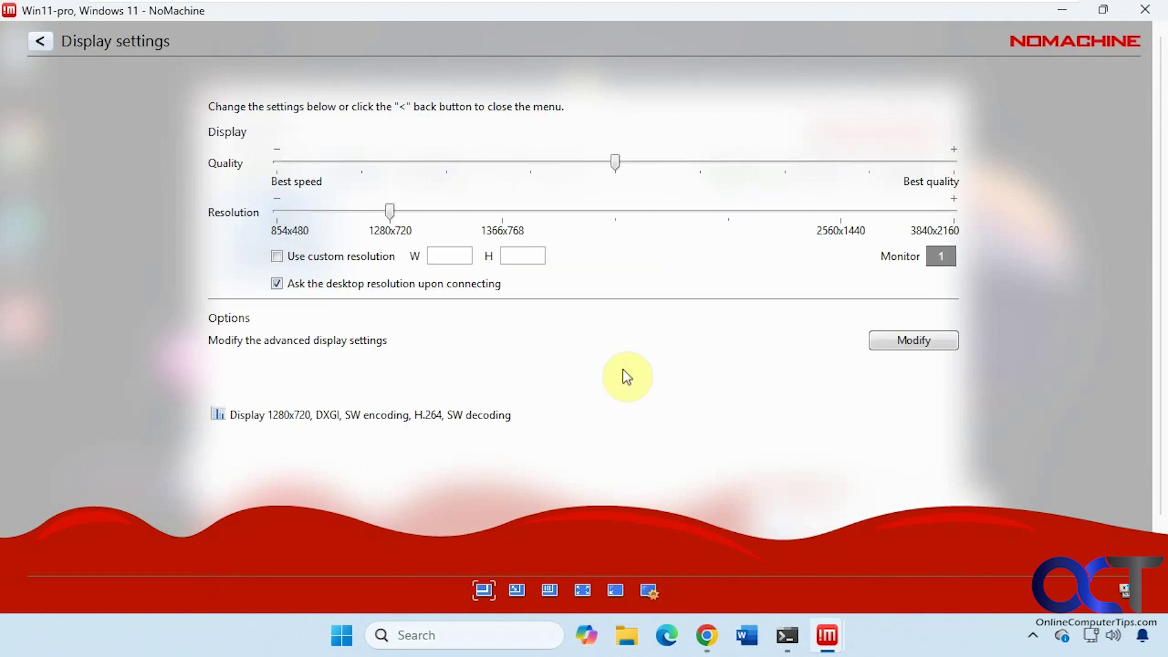
{"action": "left_click_drag", "start_coordinate": [616, 162], "coordinate": [954, 162]}
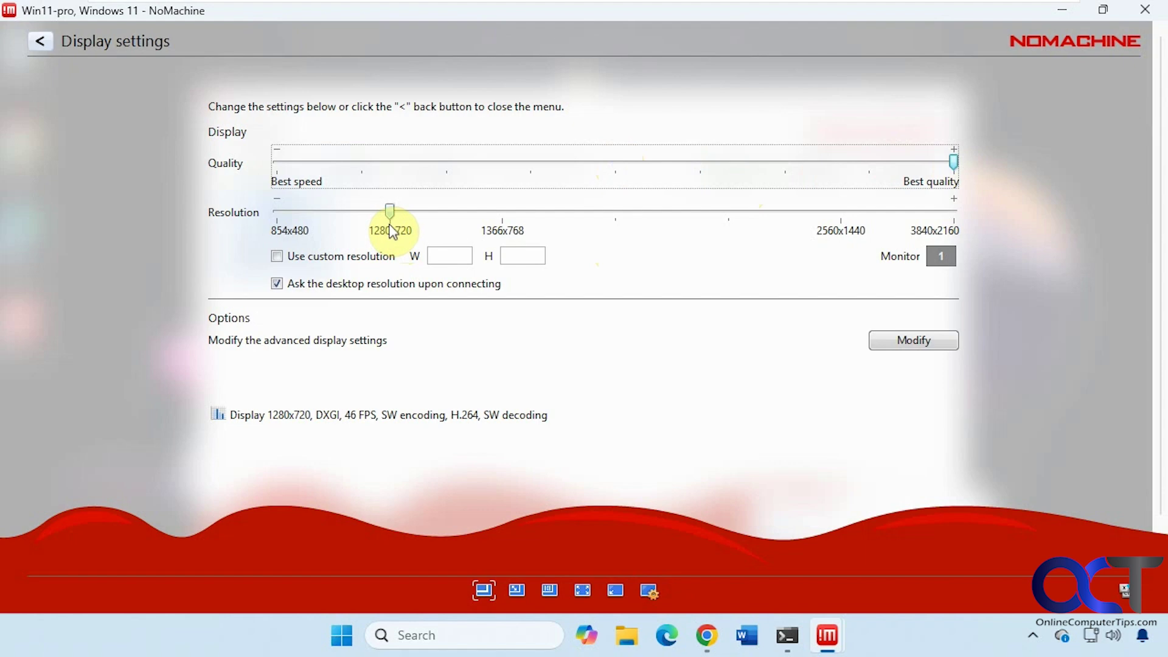
{"action": "left_click", "coordinate": [895, 342]}
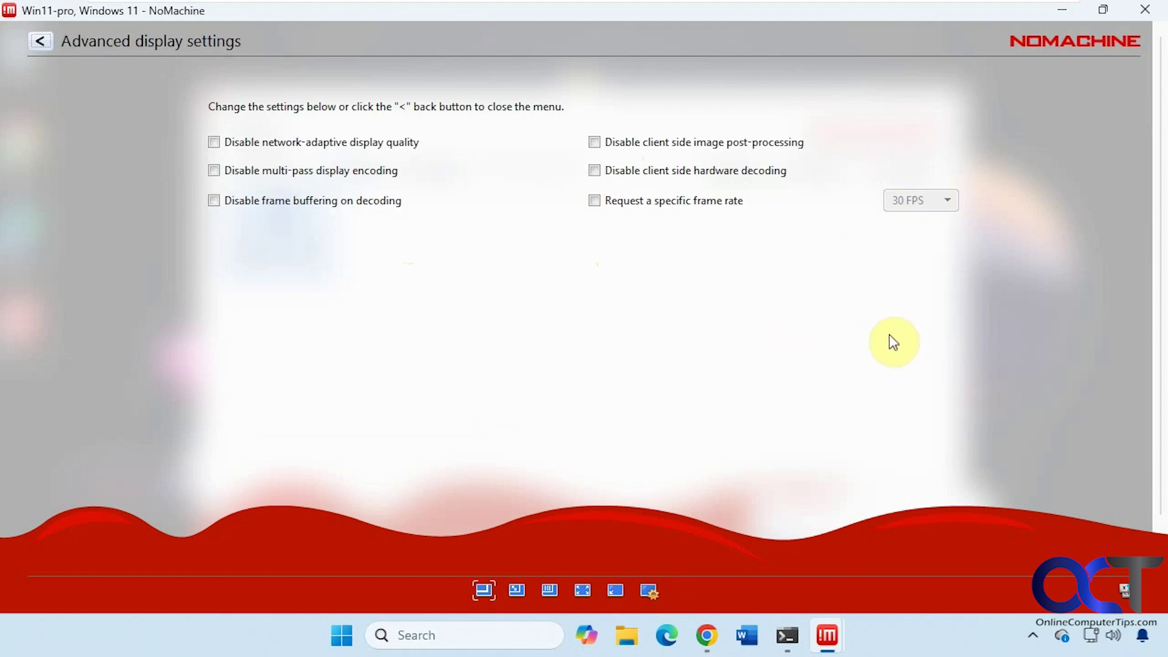
{"action": "left_click", "coordinate": [41, 41]}
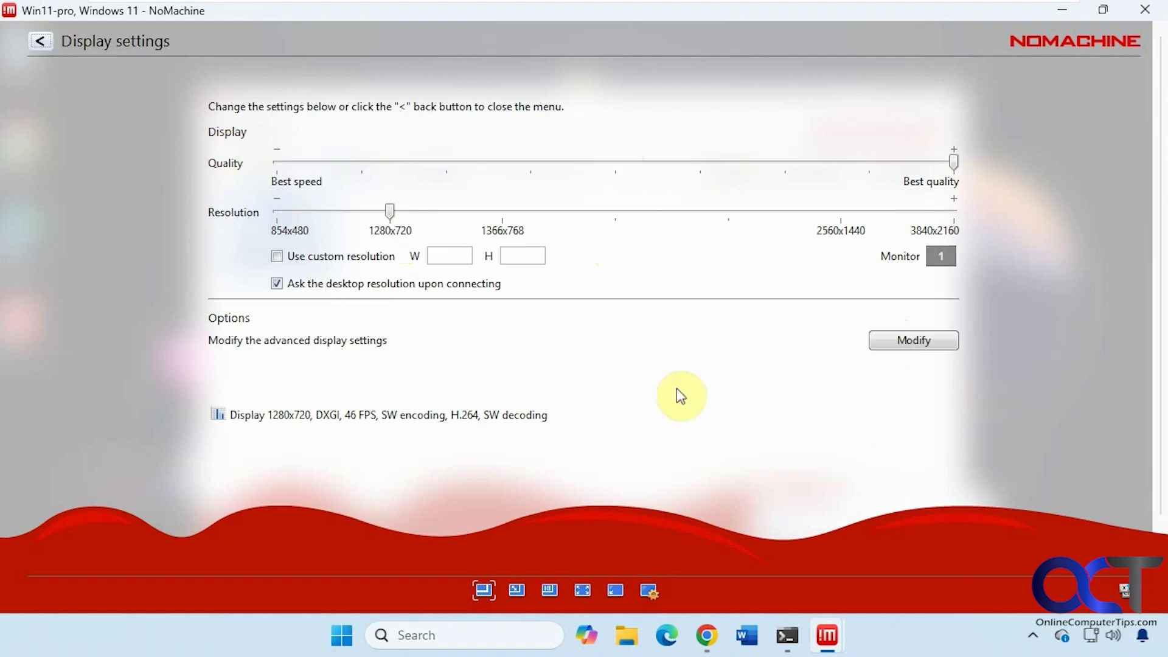
Check which printers can be connected to the session
{"action": "left_click", "coordinate": [36, 40]}
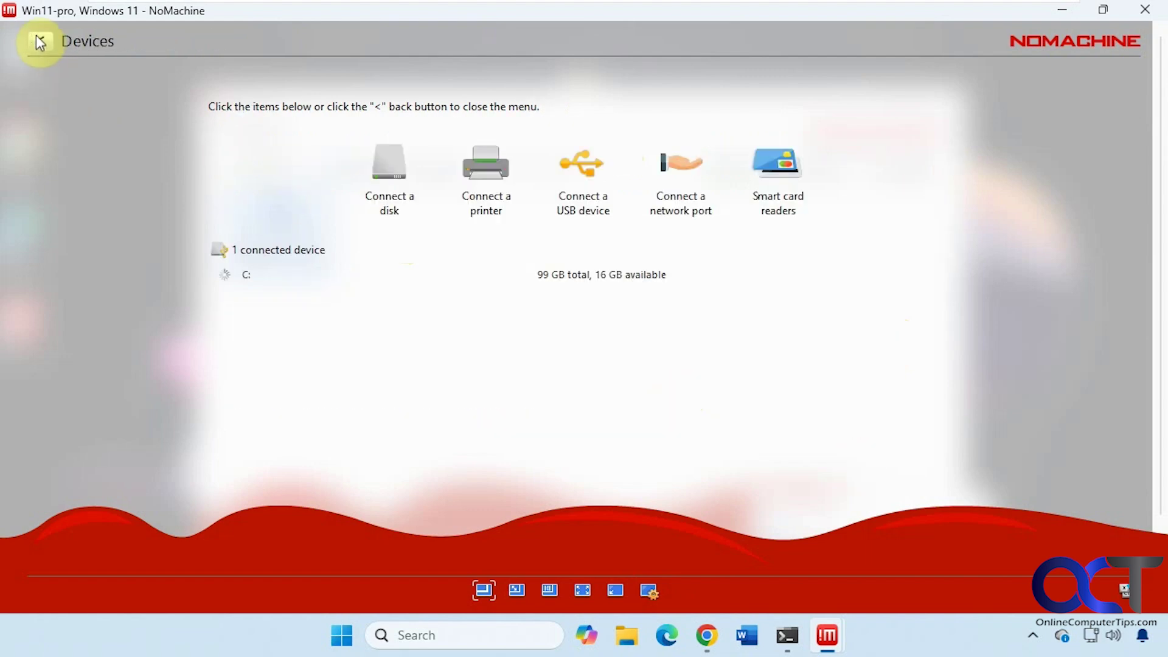
{"action": "left_click", "coordinate": [474, 204]}
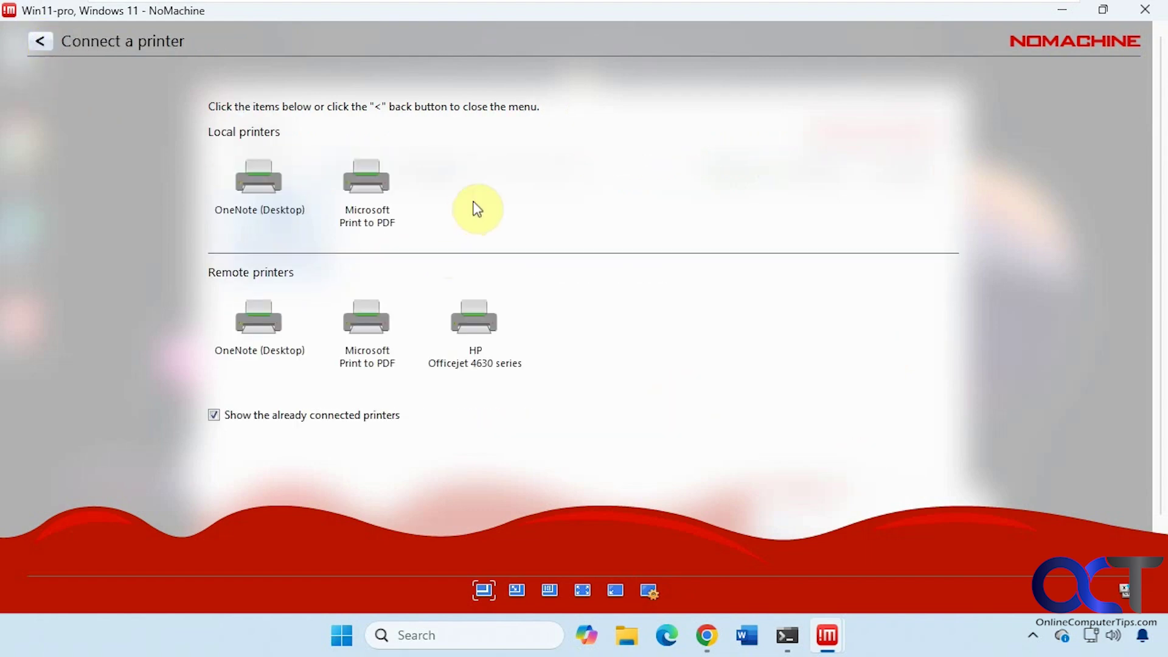
{"action": "left_click", "coordinate": [39, 40]}
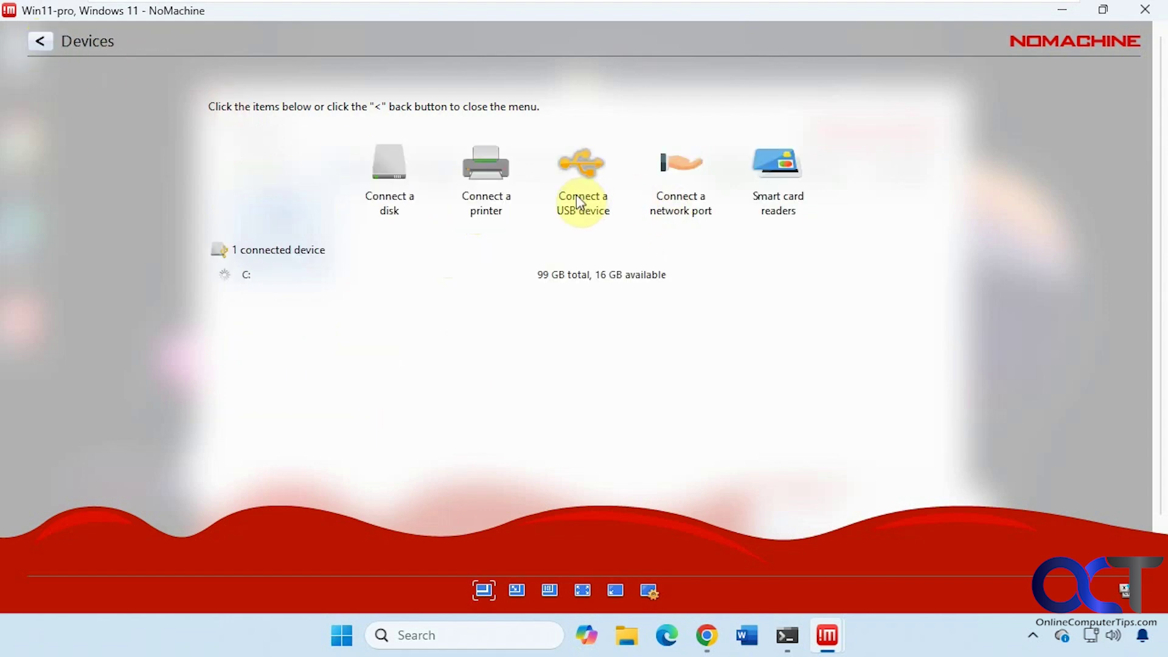
Review the network port options, including adding a new port, then return to the main menu
{"action": "left_click", "coordinate": [677, 202]}
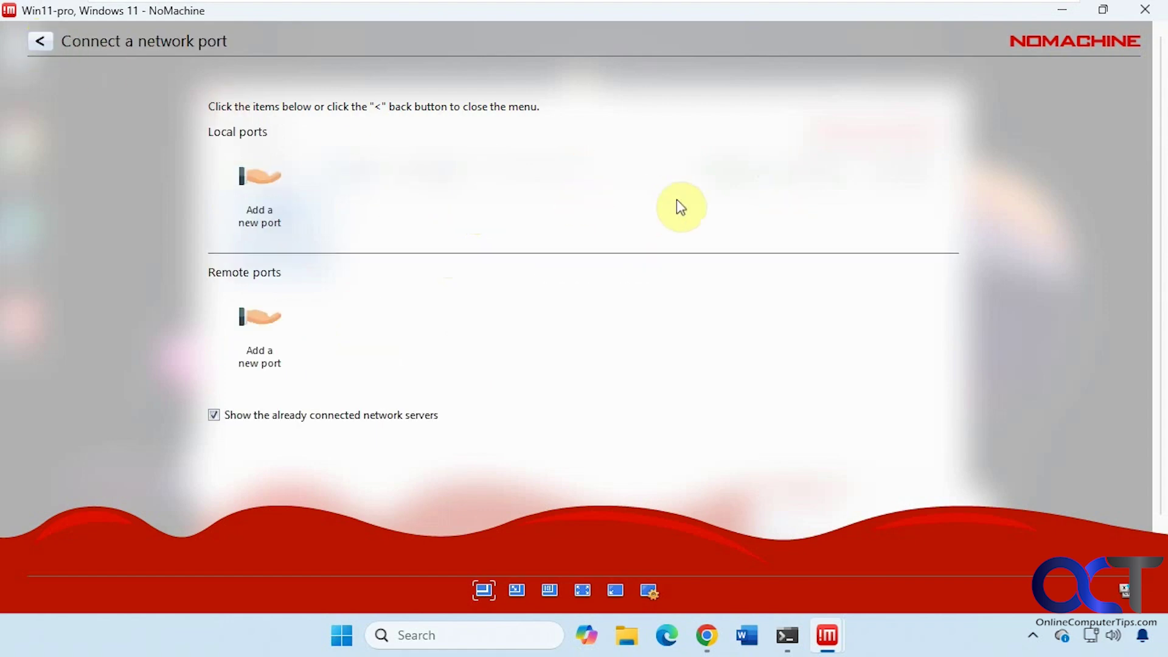
{"action": "left_click", "coordinate": [279, 193]}
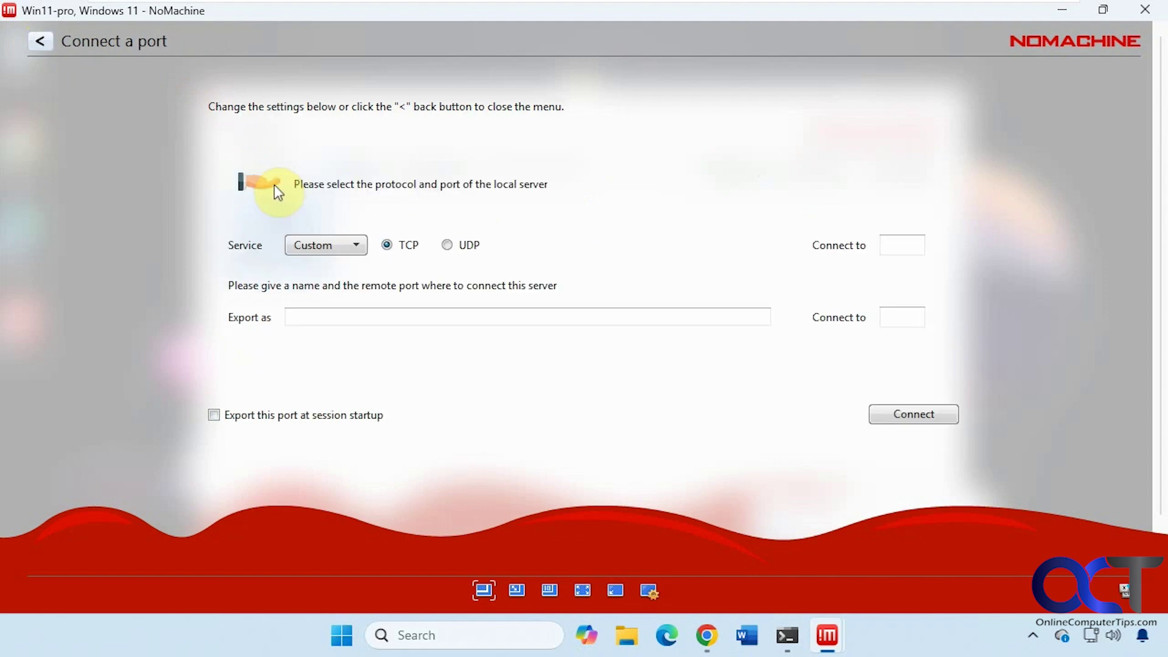
{"action": "left_click", "coordinate": [39, 43]}
{"action": "left_click", "coordinate": [40, 41]}
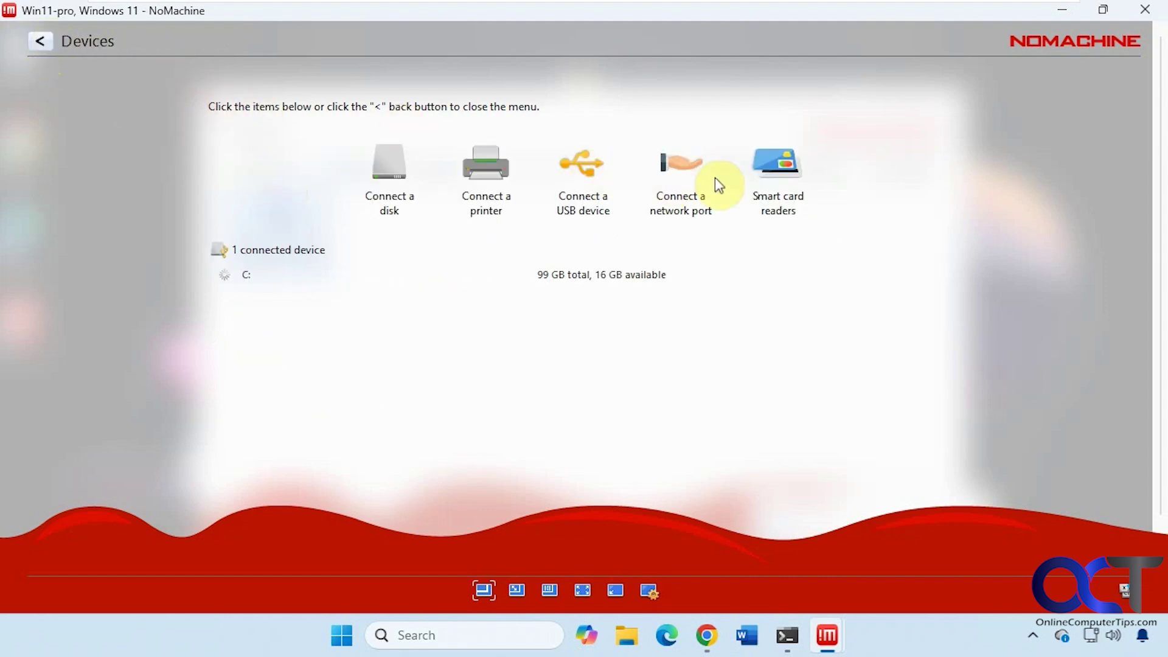
{"action": "left_click", "coordinate": [39, 42]}
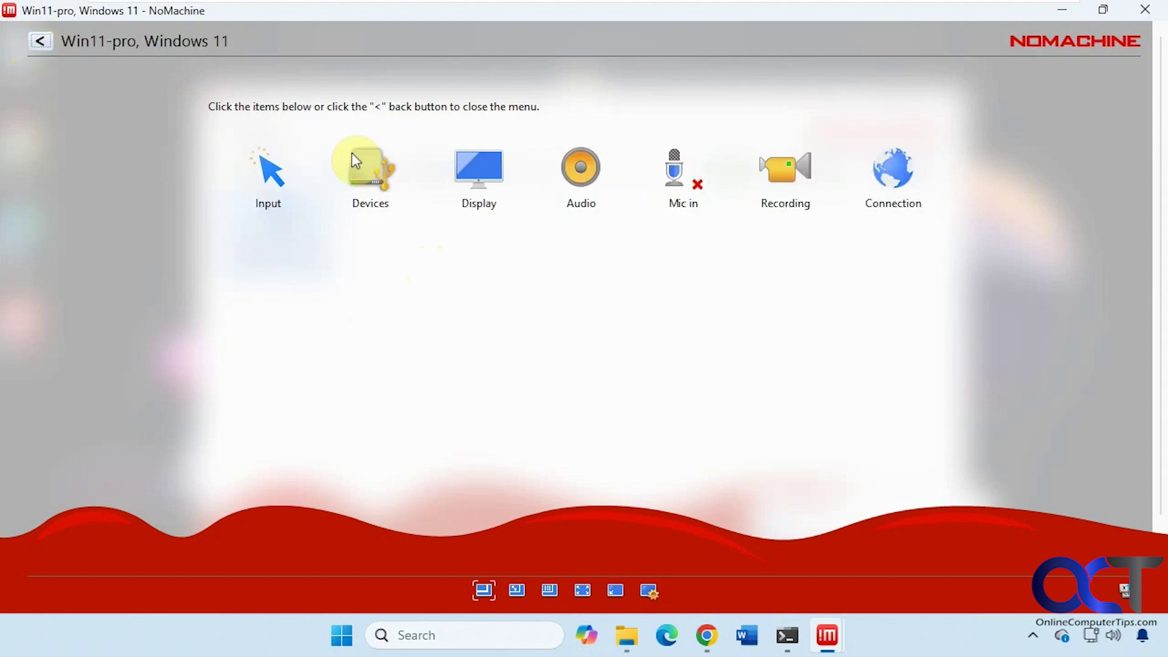
Look through the Display, Audio and Mic in pages of the session menu
{"action": "left_click", "coordinate": [481, 177]}
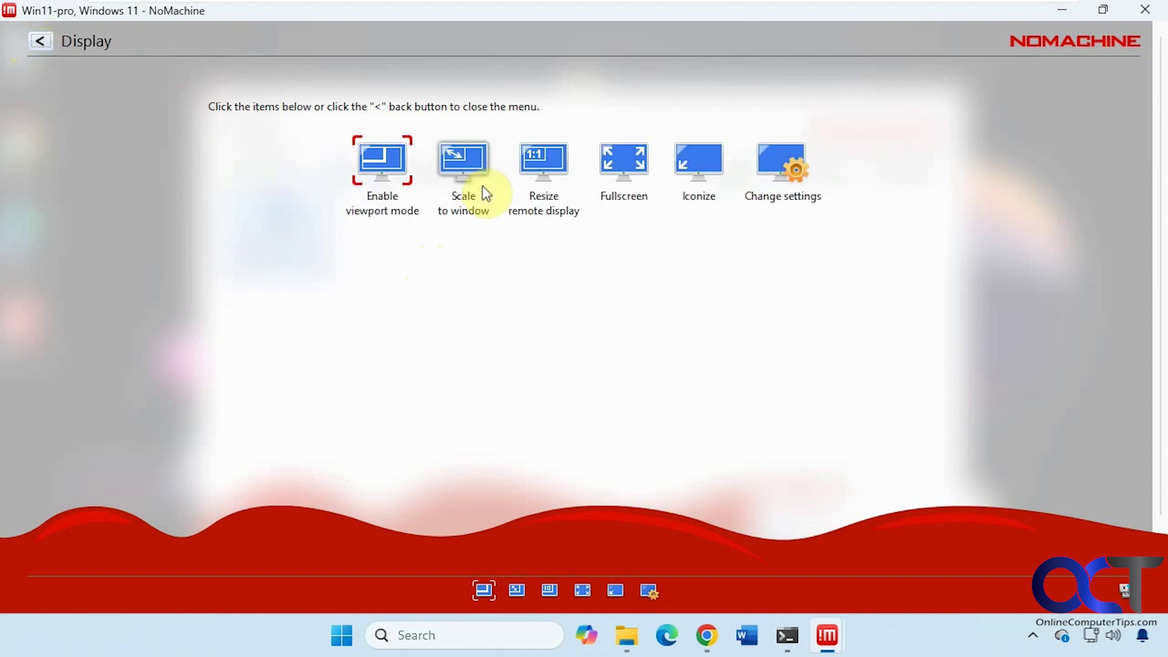
{"action": "left_click", "coordinate": [39, 38]}
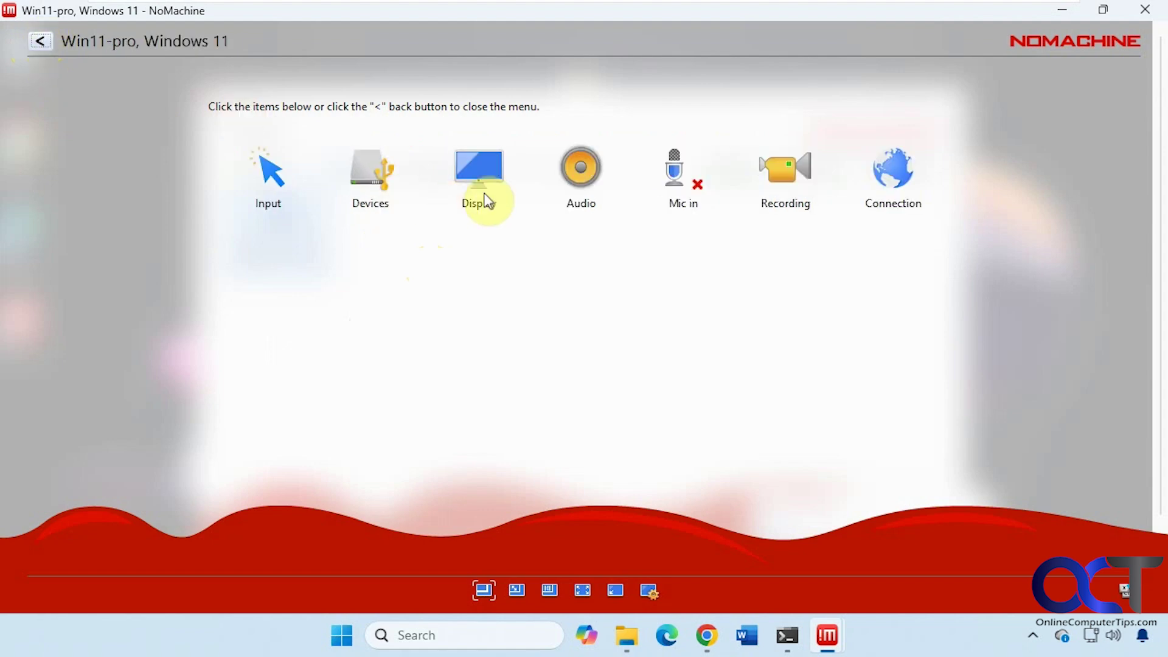
{"action": "left_click", "coordinate": [583, 182]}
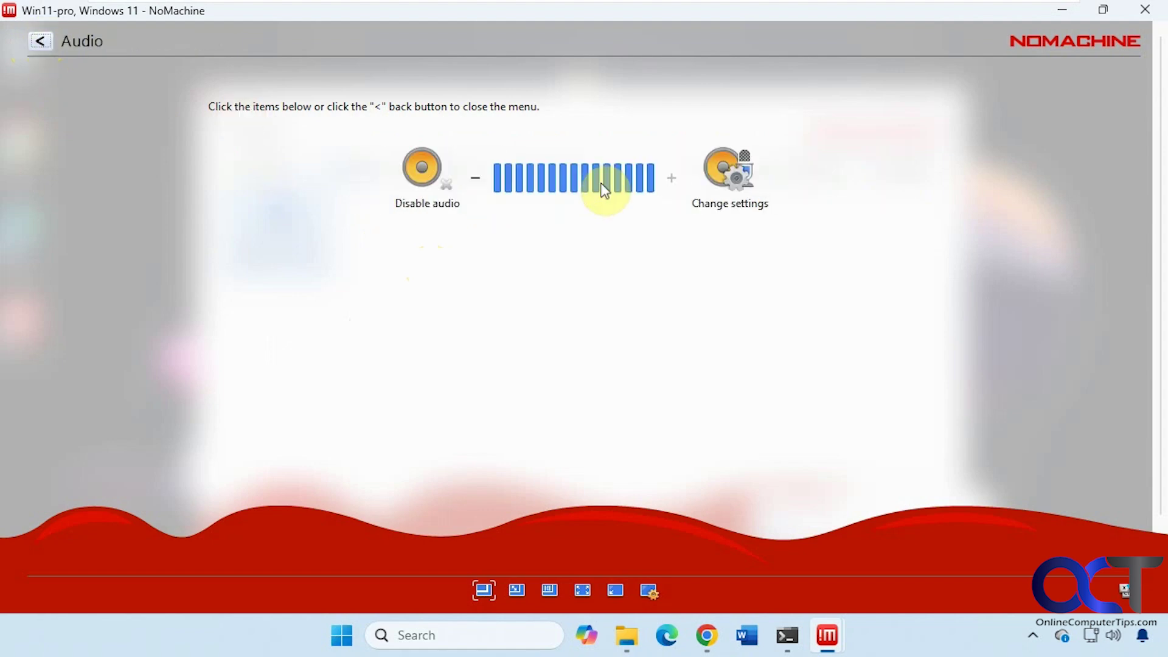
{"action": "left_click", "coordinate": [40, 41]}
{"action": "left_click", "coordinate": [671, 201]}
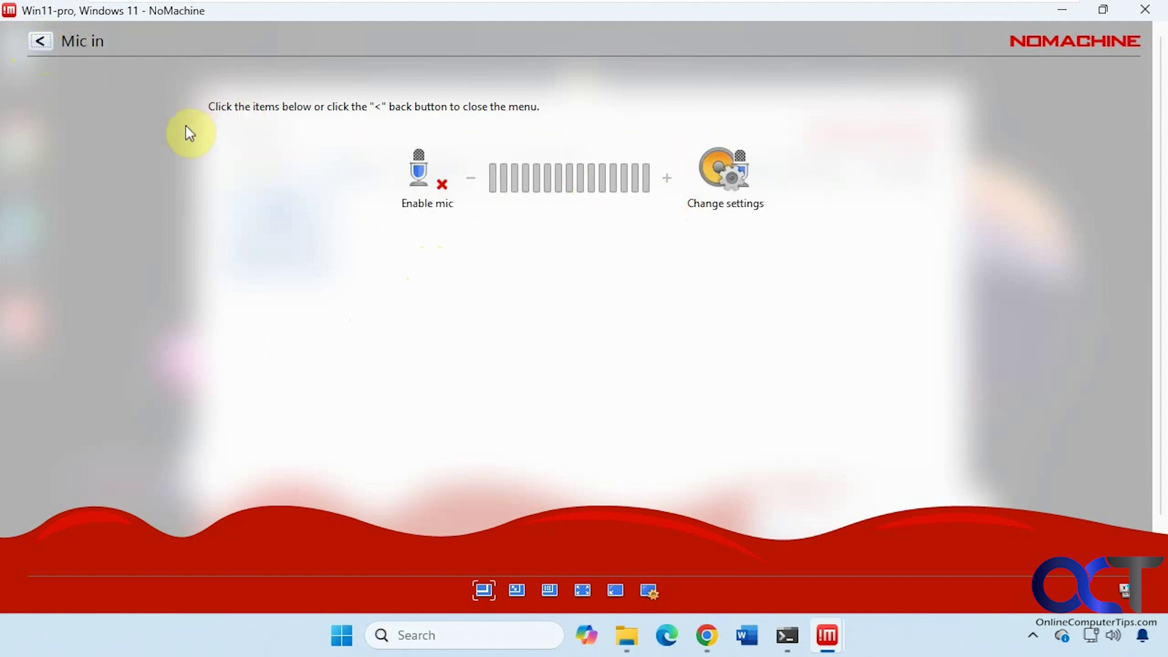
{"action": "left_click", "coordinate": [38, 40]}
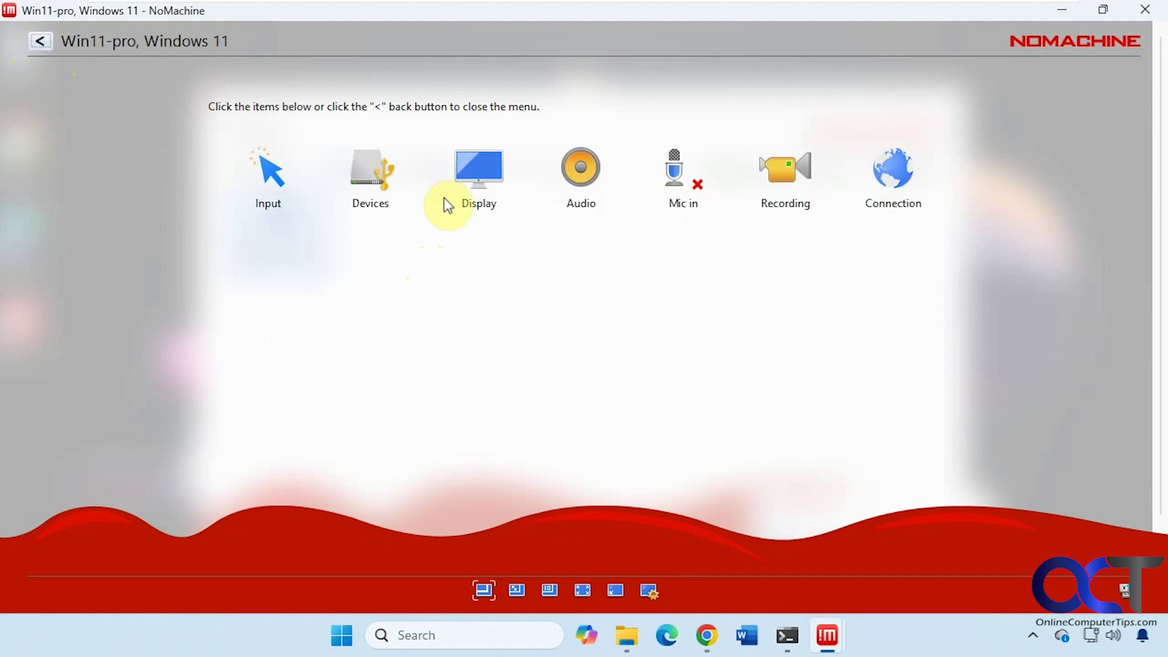
View the Recording page and the connection info (NX over TCP port 4000), then close the menu
{"action": "left_click", "coordinate": [784, 196]}
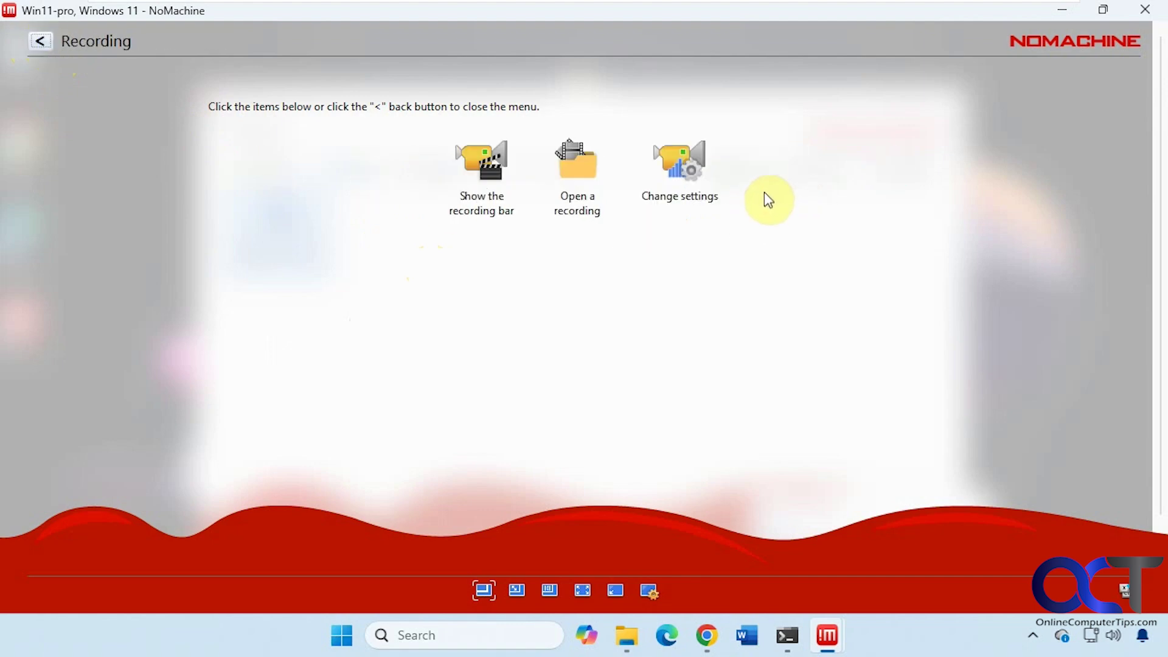
{"action": "left_click", "coordinate": [39, 41]}
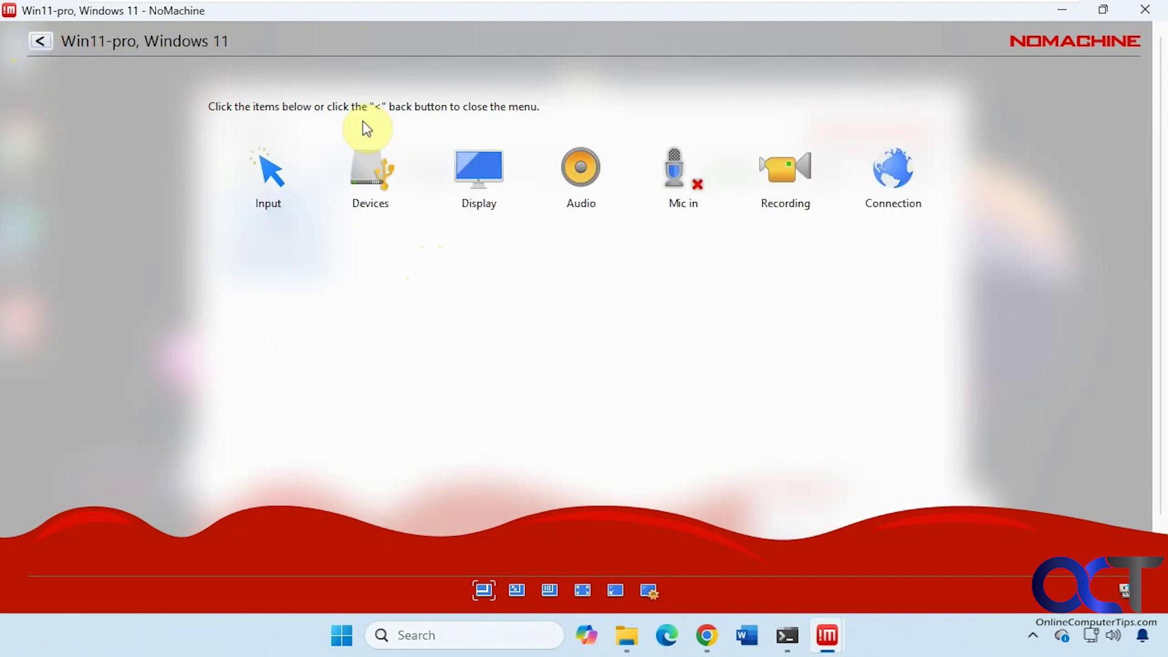
{"action": "left_click", "coordinate": [874, 188]}
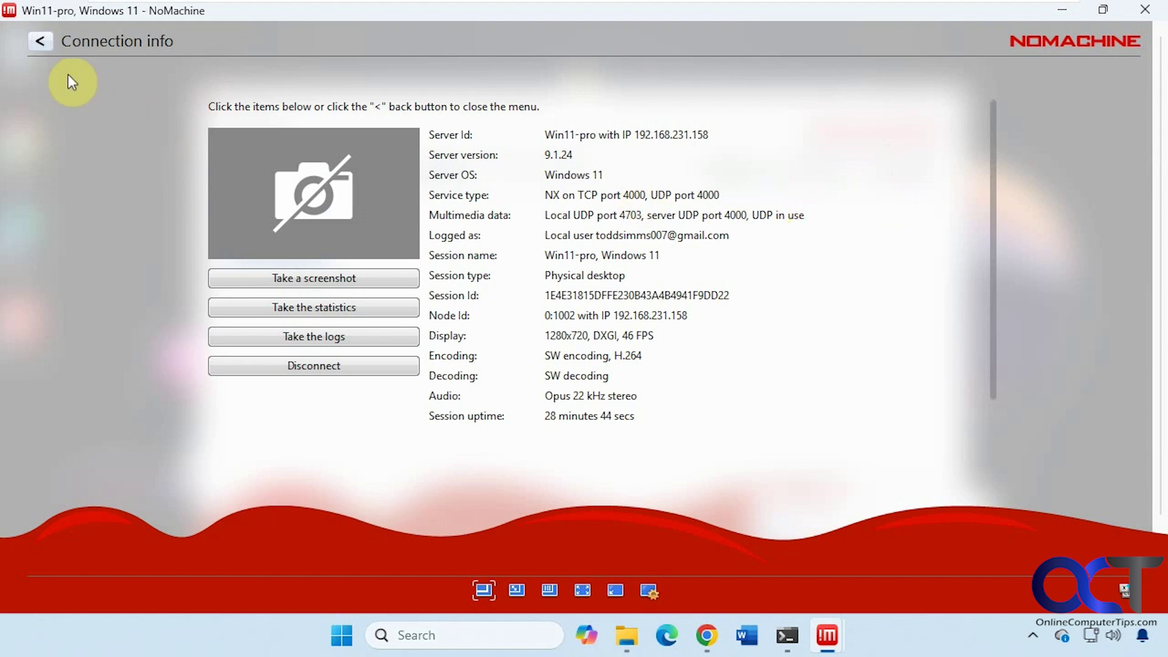
{"action": "left_click", "coordinate": [37, 40]}
{"action": "left_click", "coordinate": [35, 39]}
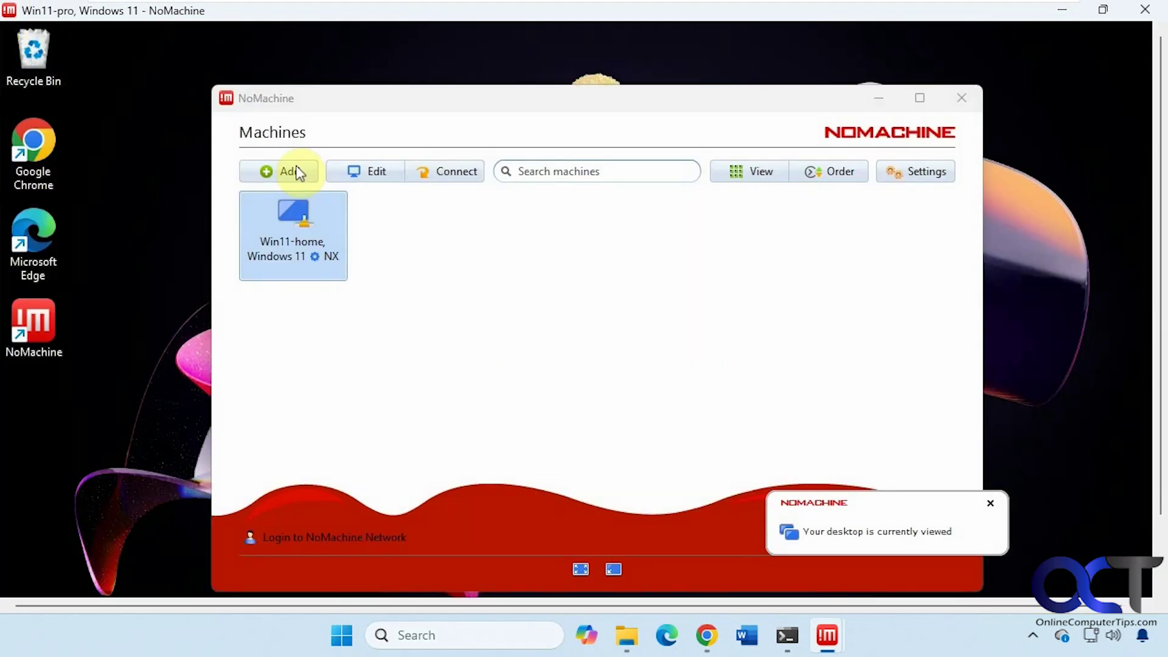
Drag the remote Machines window slightly up and to the left
{"action": "left_click_drag", "start_coordinate": [578, 104], "coordinate": [561, 83]}
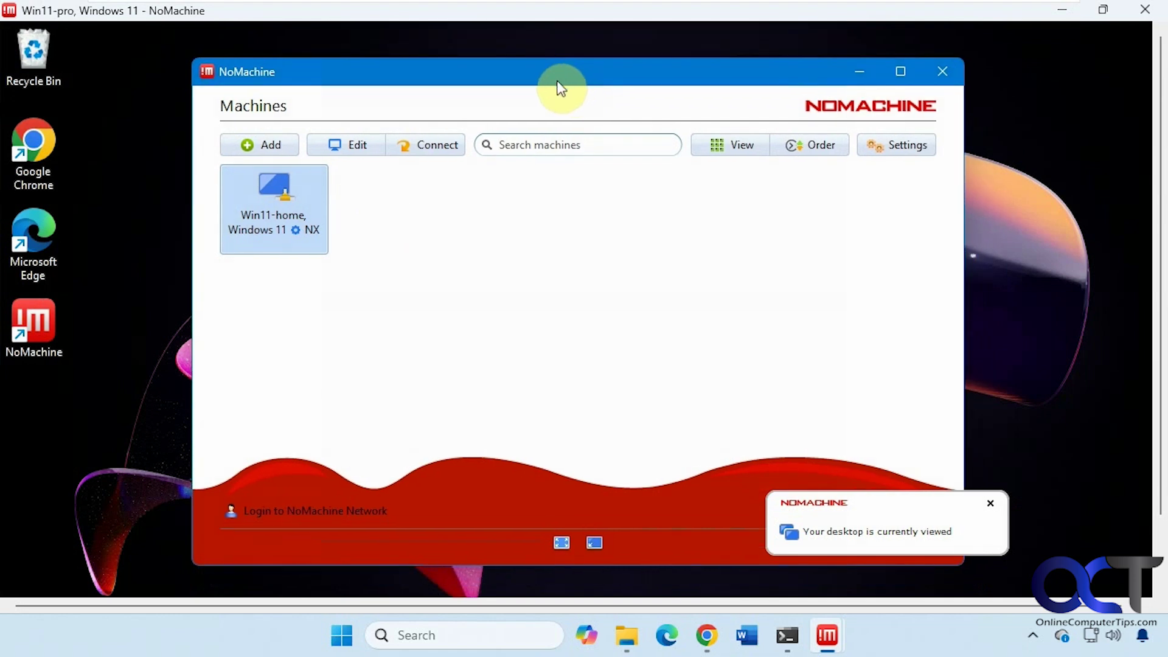